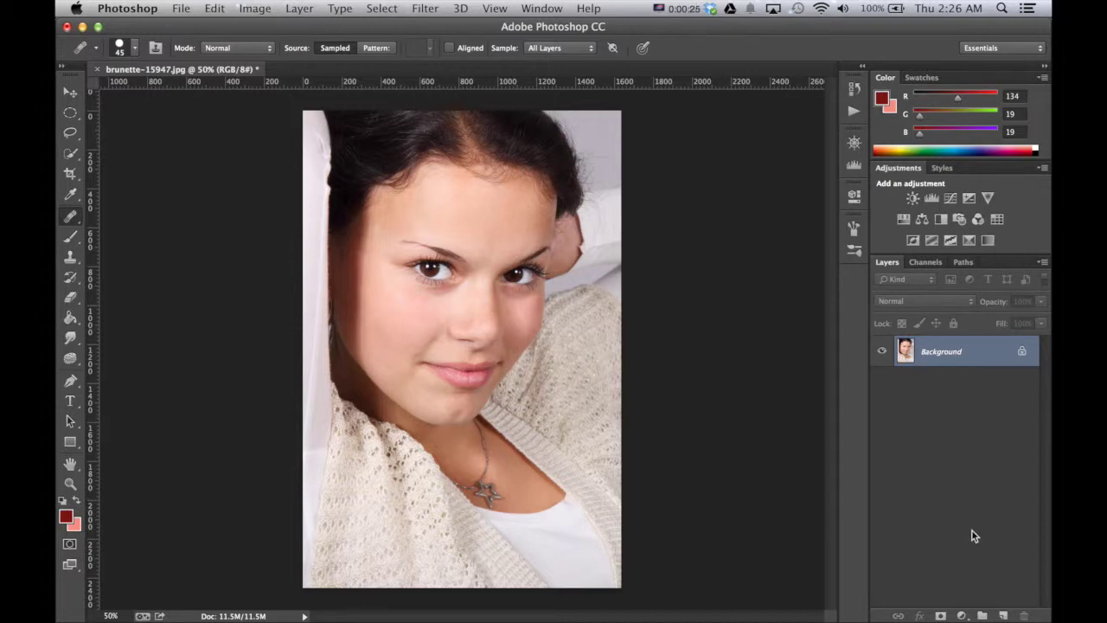
# Step: Add an empty layer above the background and activate the Healing Brush tool
pyautogui.click(1003, 615)
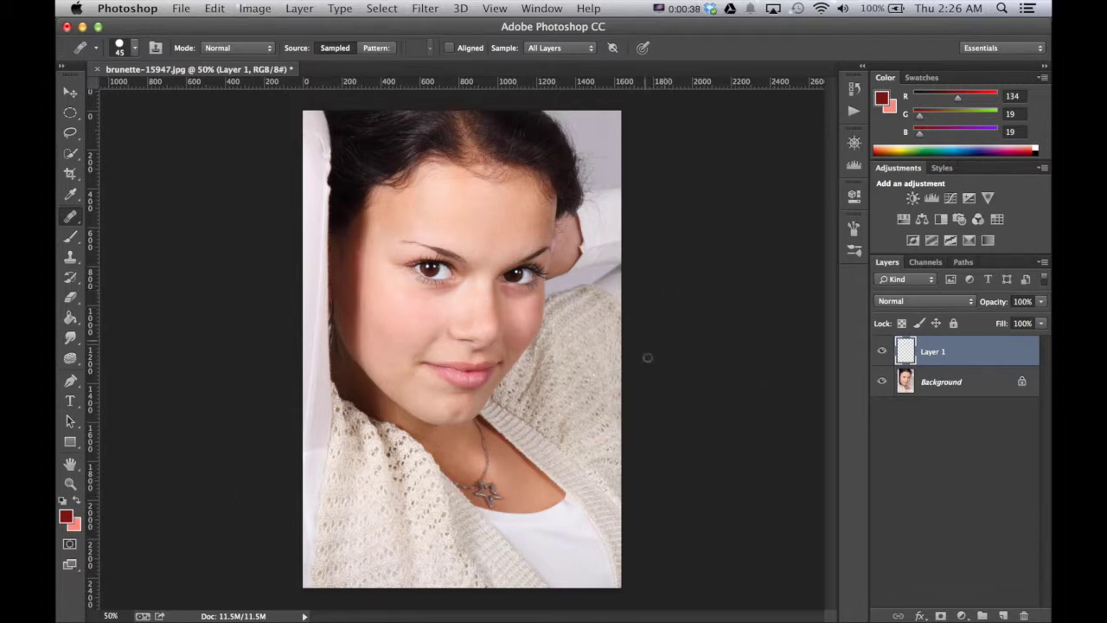
pyautogui.press('super+plus')
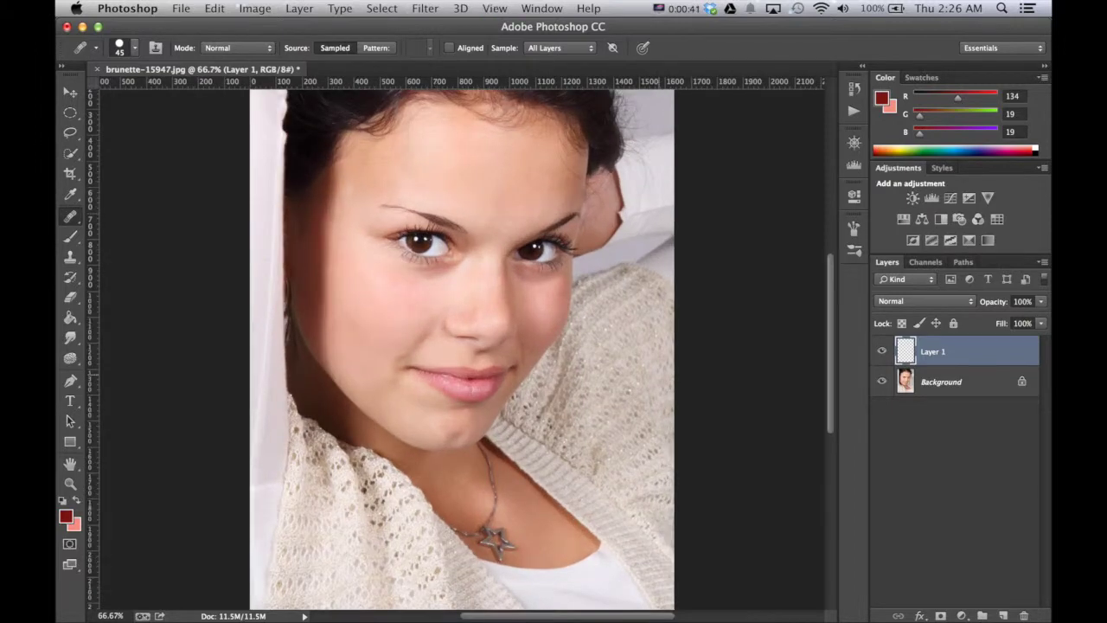
pyautogui.moveTo(832, 339); pyautogui.dragTo(830, 371)
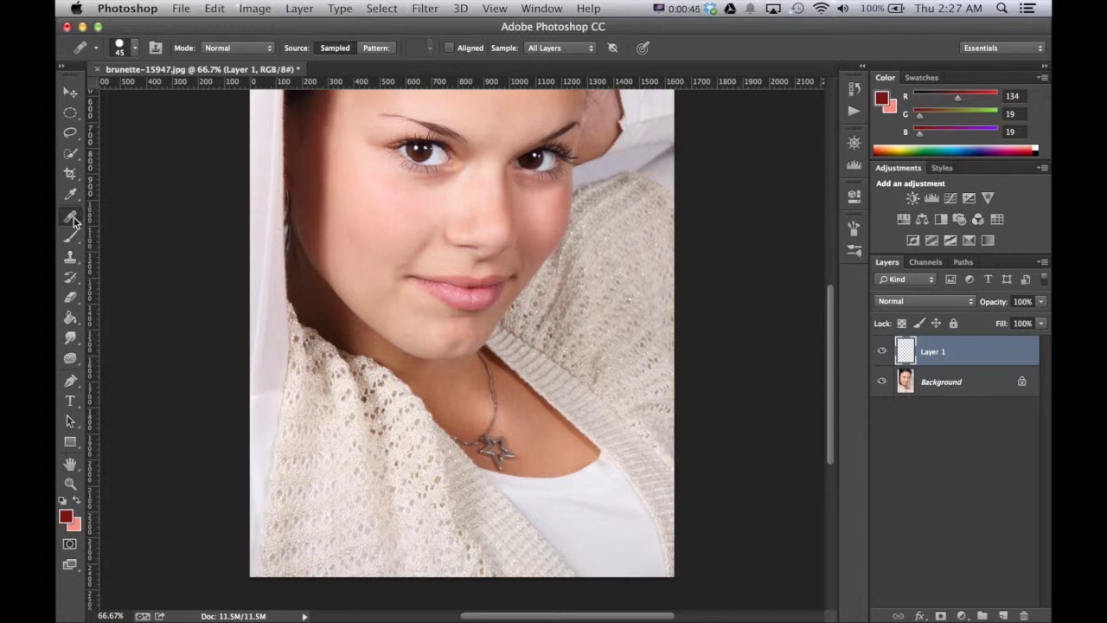
pyautogui.click(71, 216)
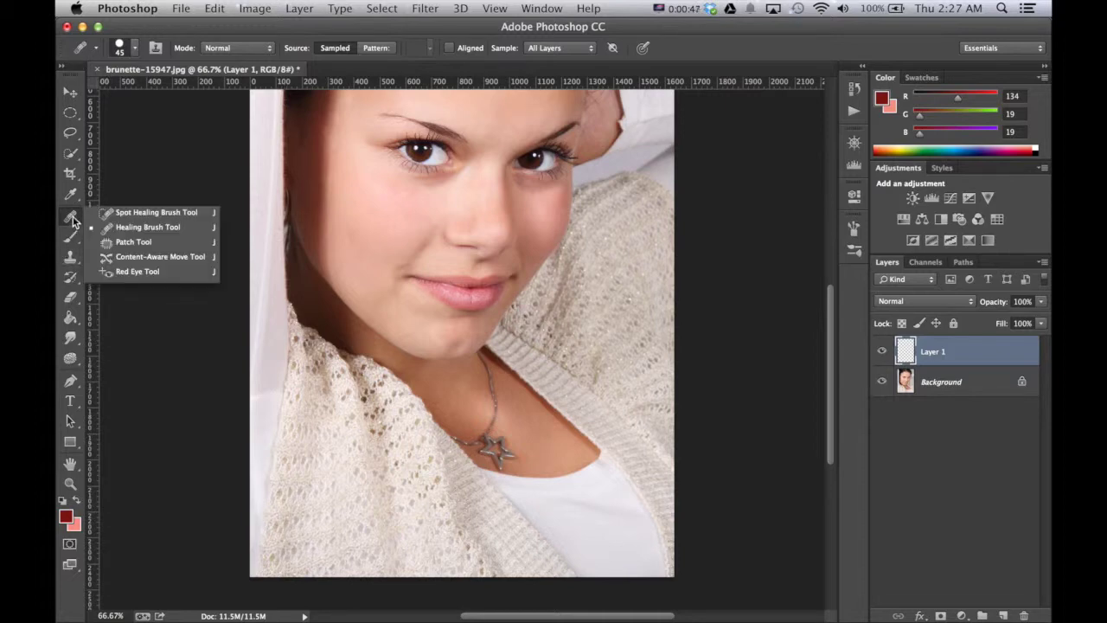
pyautogui.click(148, 229)
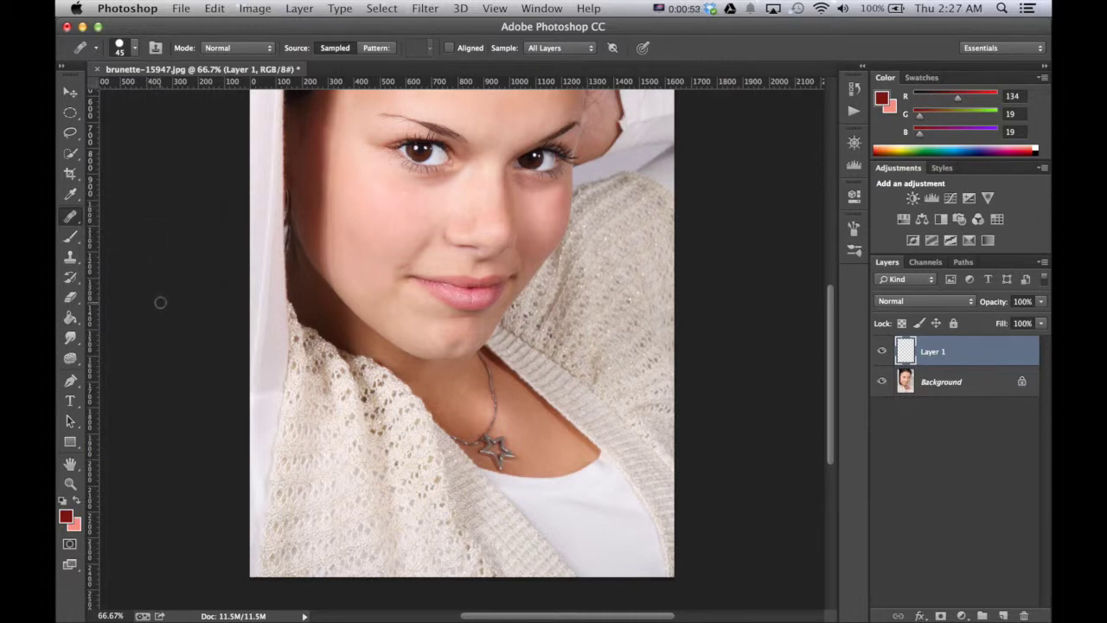
# Step: Set the Healing Brush to sample from All Layers
pyautogui.click(307, 391)
pyautogui.moveTo(498, 374); pyautogui.dragTo(488, 398)
pyautogui.click(545, 49)
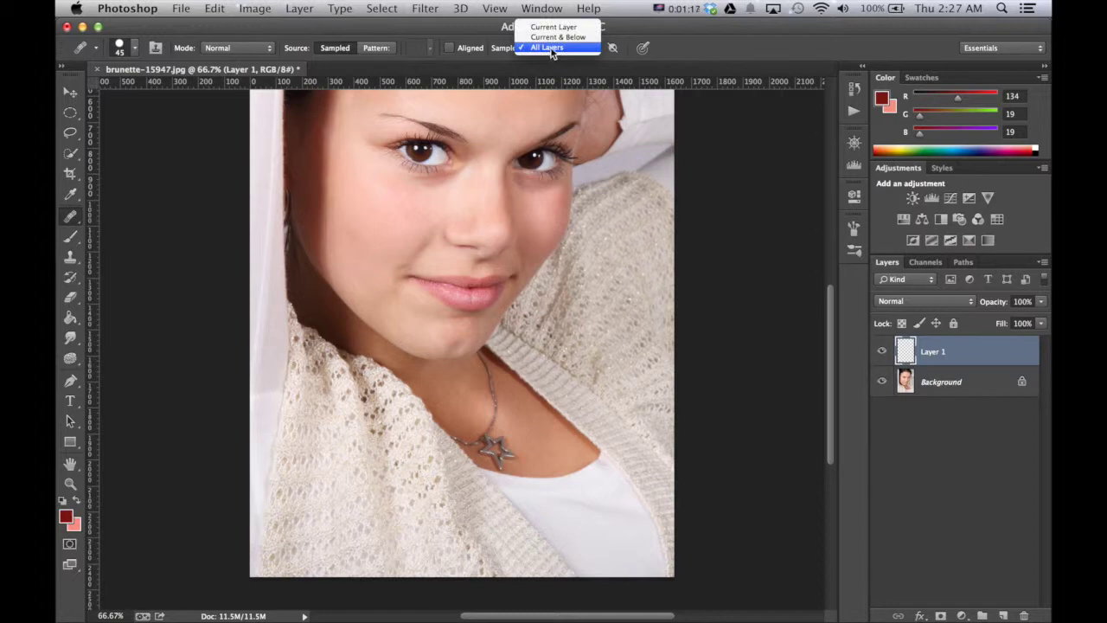
pyautogui.click(551, 49)
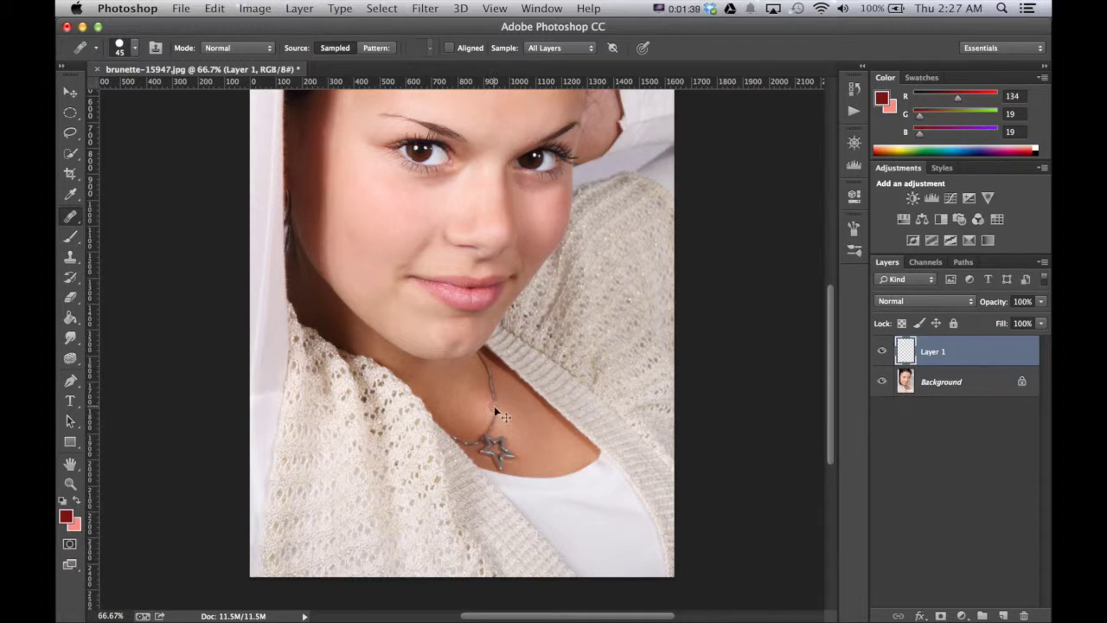
# Step: Heal a short section in the middle of the necklace chain using skin sampled next to it
pyautogui.press('super+equal')
pyautogui.press('super+equal')
pyautogui.press('super+equal')
pyautogui.press('super+equal')
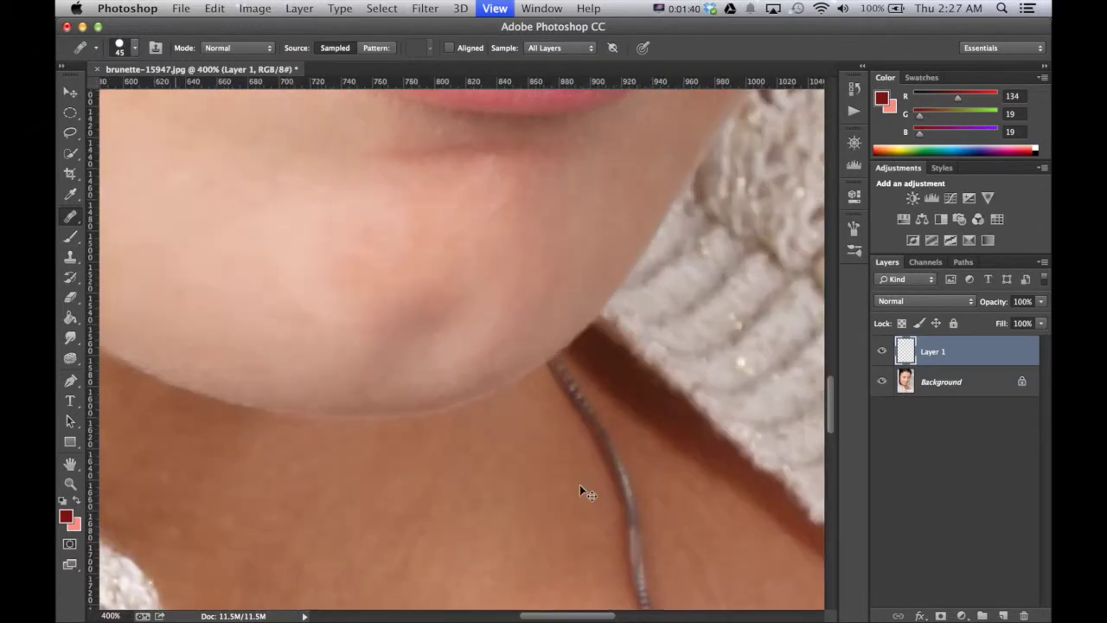
pyautogui.moveTo(579, 492)
pyautogui.mouseDown()
pyautogui.moveTo(511, 289)
pyautogui.moveTo(439, 165)
pyautogui.mouseUp()
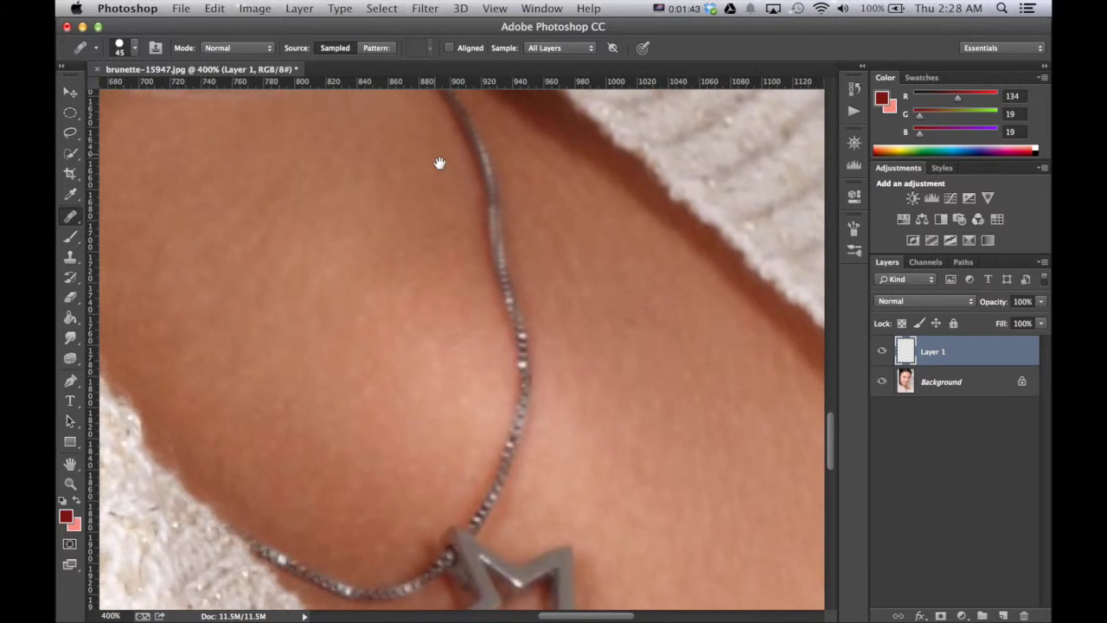
pyautogui.click(513, 346)
pyautogui.click(514, 337)
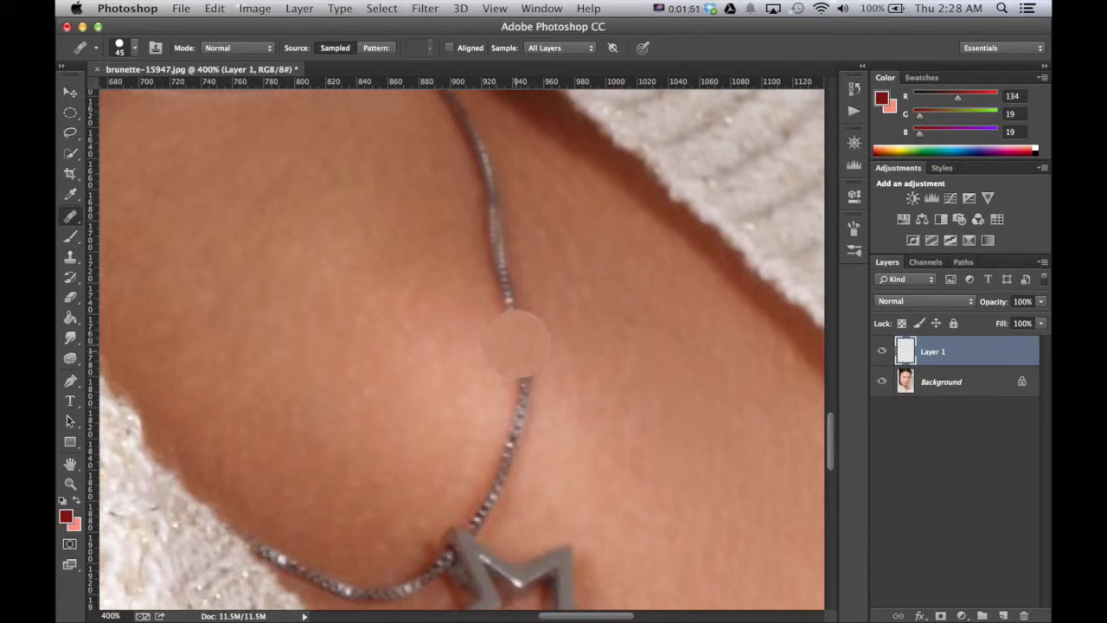
pyautogui.click(517, 354)
pyautogui.press('super+z')
pyautogui.click(510, 302)
pyautogui.click(508, 301)
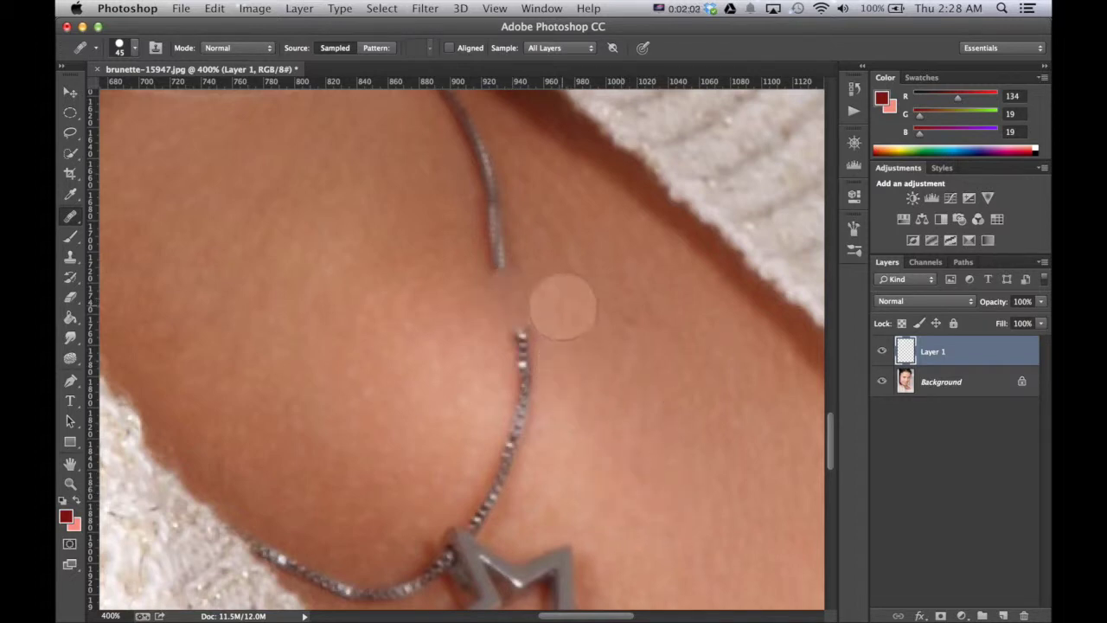
# Step: Heal away the chain from below the chin down to just above the star pendant, smoothing the blotch left midway
pyautogui.moveTo(566, 317); pyautogui.dragTo(602, 404)
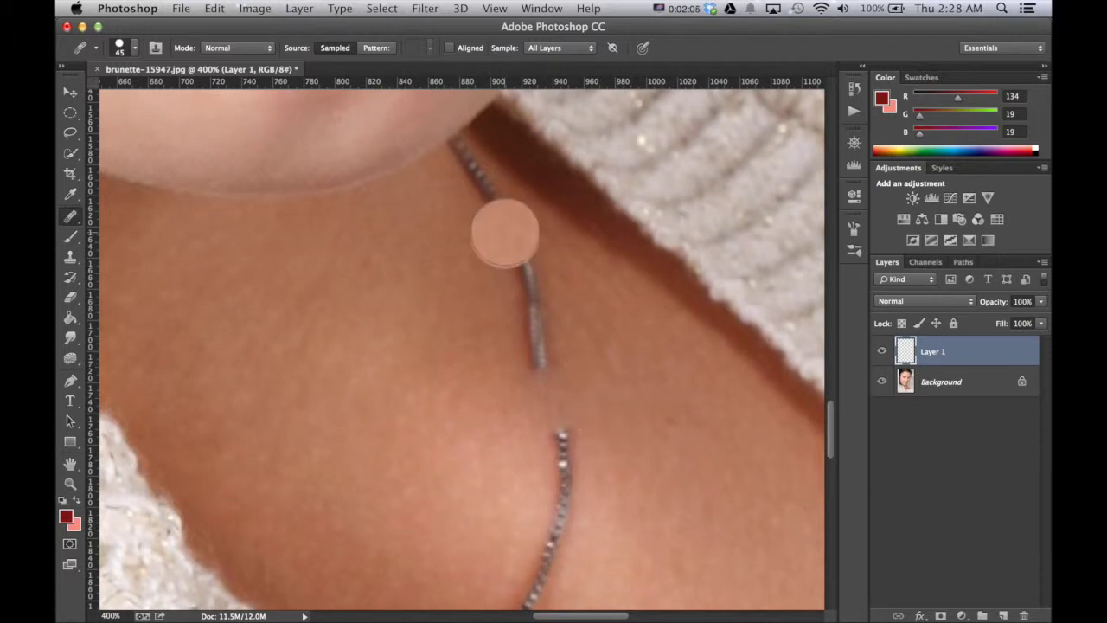
pyautogui.moveTo(474, 184)
pyautogui.mouseDown()
pyautogui.moveTo(536, 346)
pyautogui.moveTo(557, 442)
pyautogui.moveTo(547, 519)
pyautogui.mouseUp()
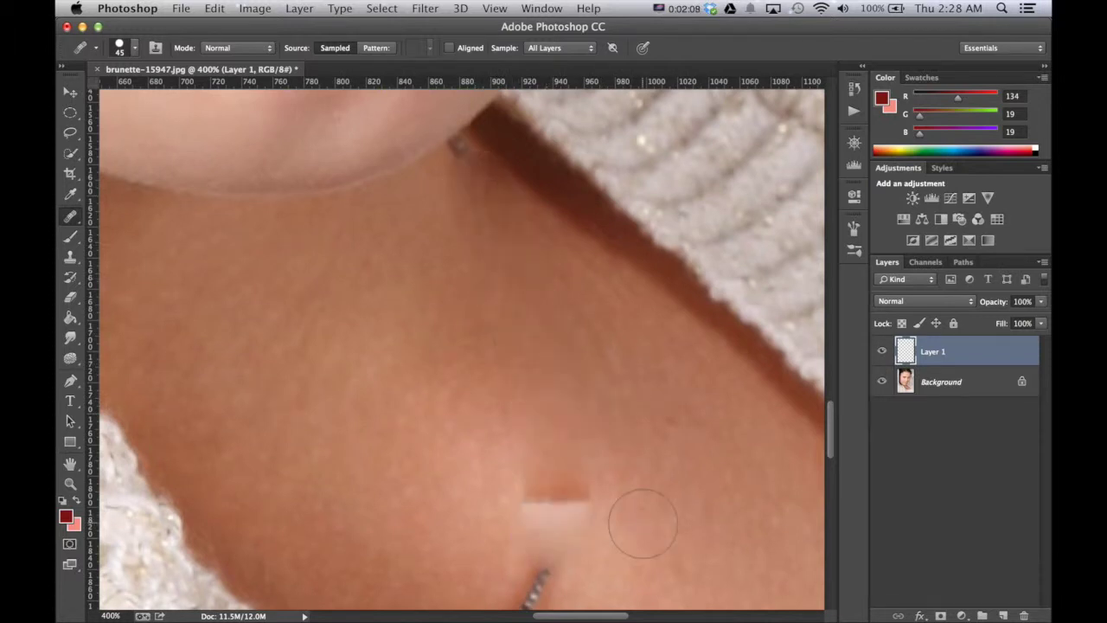
pyautogui.moveTo(642, 522)
pyautogui.mouseDown()
pyautogui.moveTo(642, 371)
pyautogui.moveTo(631, 329)
pyautogui.mouseUp()
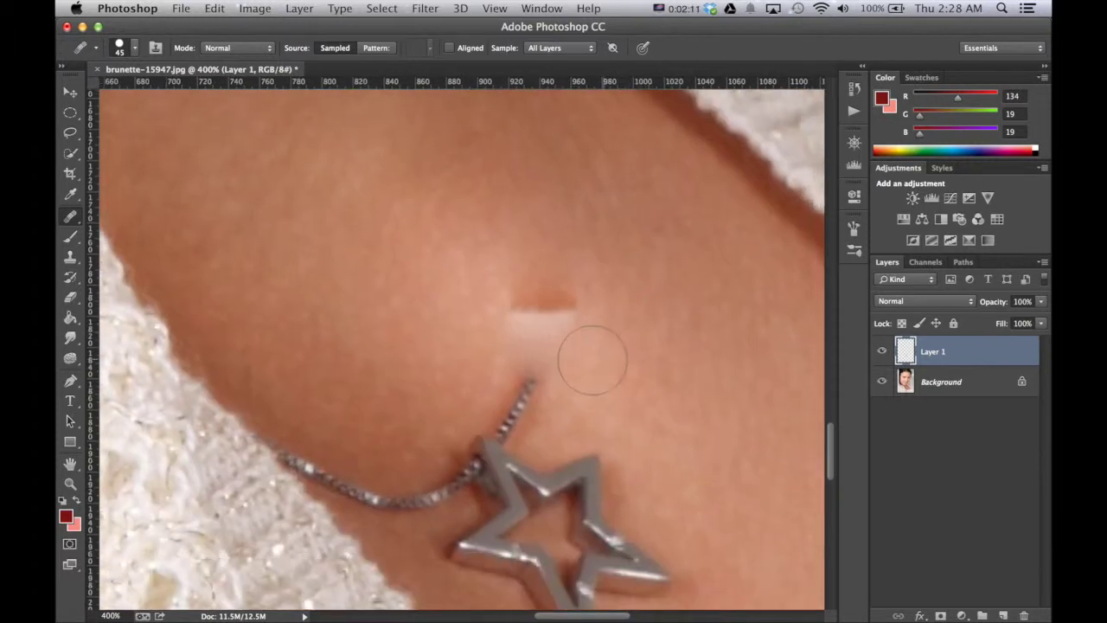
pyautogui.moveTo(532, 389); pyautogui.dragTo(550, 289)
pyautogui.click(499, 390)
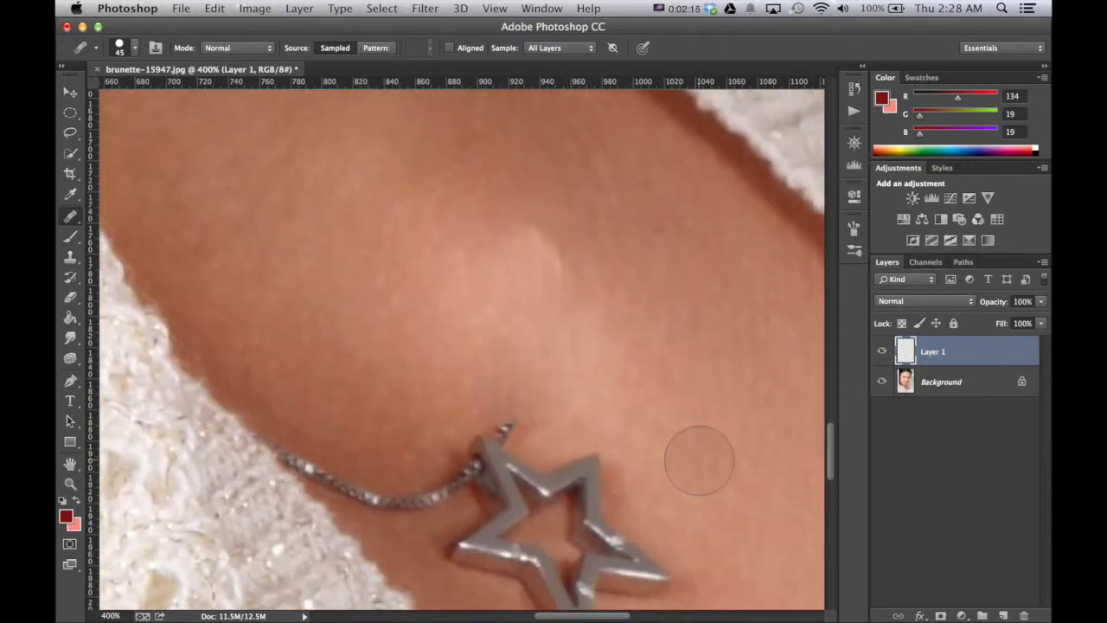
# Step: Sample clean chest skin and heal over the pendant's loop and the upper part of the star
pyautogui.press('super+minus')
pyautogui.click(699, 458)
pyautogui.keyDown('alt'); pyautogui.click(632, 391); pyautogui.keyUp('alt')
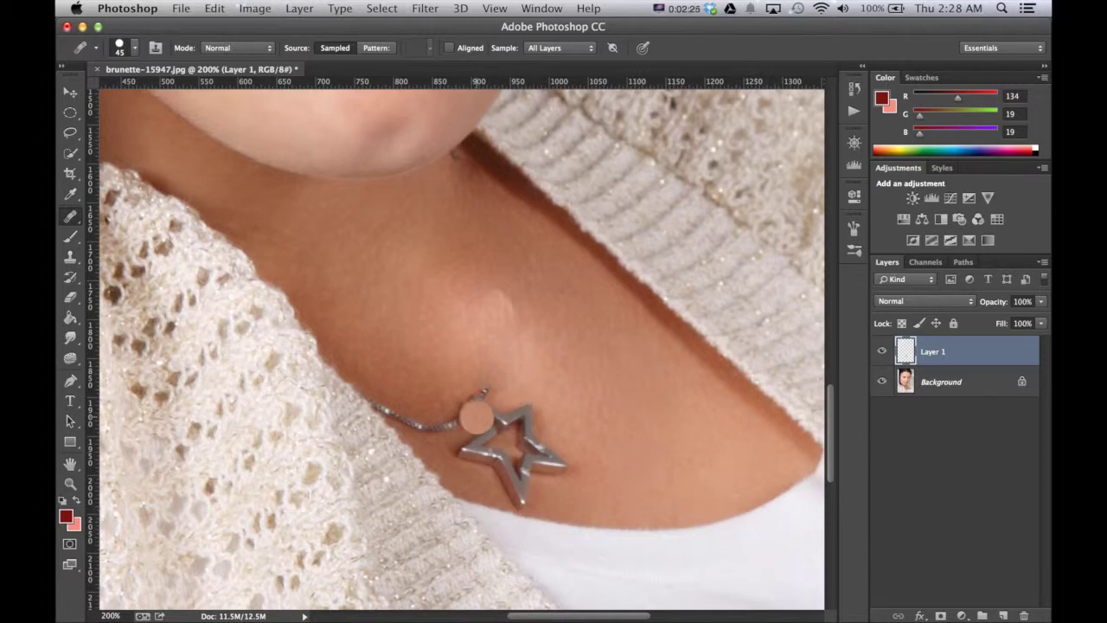
pyautogui.moveTo(477, 391); pyautogui.dragTo(480, 422)
pyautogui.click(485, 427)
pyautogui.moveTo(499, 374); pyautogui.dragTo(503, 445)
pyautogui.moveTo(483, 374)
pyautogui.mouseDown()
pyautogui.moveTo(538, 460)
pyautogui.moveTo(536, 437)
pyautogui.mouseUp()
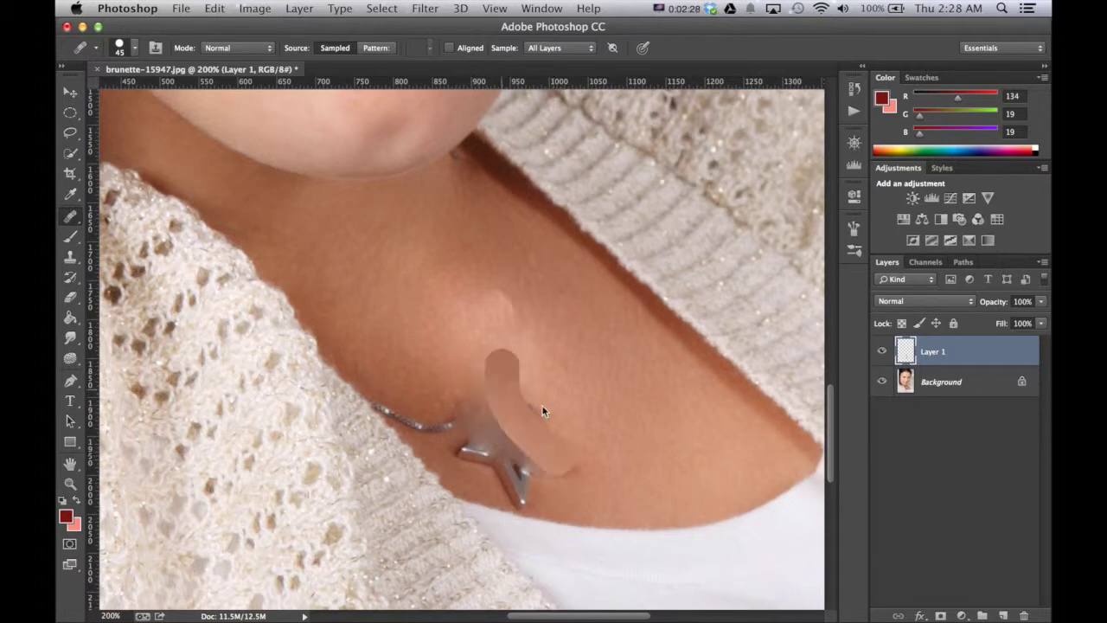
pyautogui.moveTo(506, 377)
pyautogui.mouseDown()
pyautogui.moveTo(556, 452)
pyautogui.moveTo(470, 394)
pyautogui.mouseUp()
# Step: Enlarge the healing brush to 90 and paint away the rest of the star pendant and the chain beside it
pyautogui.press(']')
pyautogui.press(']')
pyautogui.press(']')
pyautogui.press(']')
pyautogui.press(']')
pyautogui.moveTo(538, 474)
pyautogui.mouseDown()
pyautogui.moveTo(504, 420)
pyautogui.moveTo(498, 431)
pyautogui.moveTo(476, 416)
pyautogui.moveTo(470, 289)
pyautogui.mouseUp()
pyautogui.click(480, 260)
pyautogui.keyDown('shift'); pyautogui.click(441, 381); pyautogui.keyUp('shift')
pyautogui.click(443, 312)
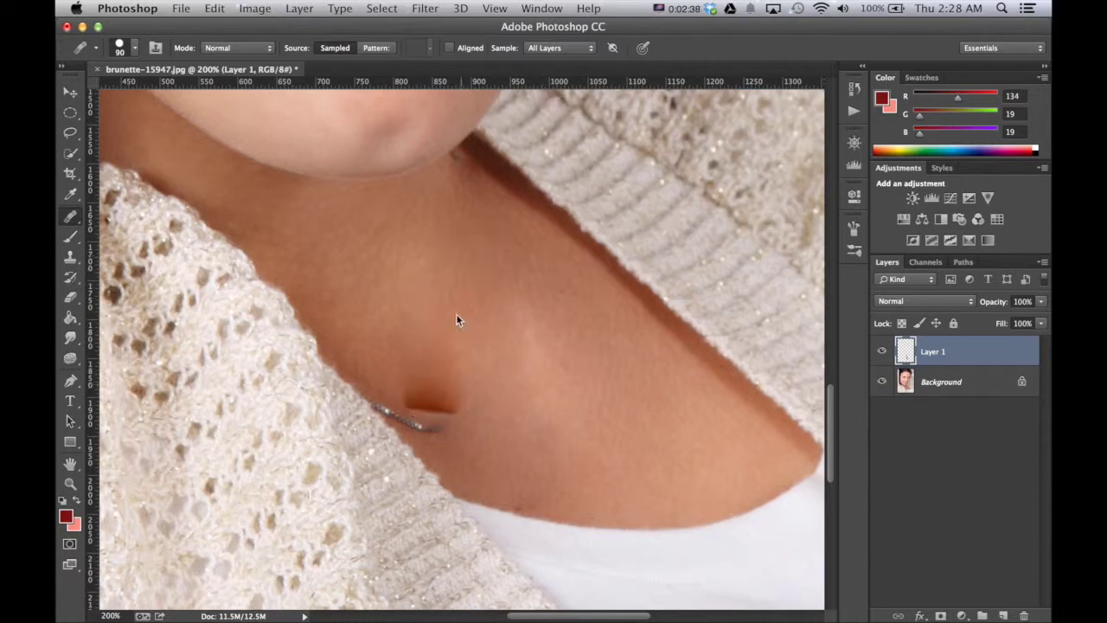
# Step: Heal the dark blotch and the chain section between the former pendant and the cardigan edge
pyautogui.click(443, 422)
pyautogui.click(432, 403)
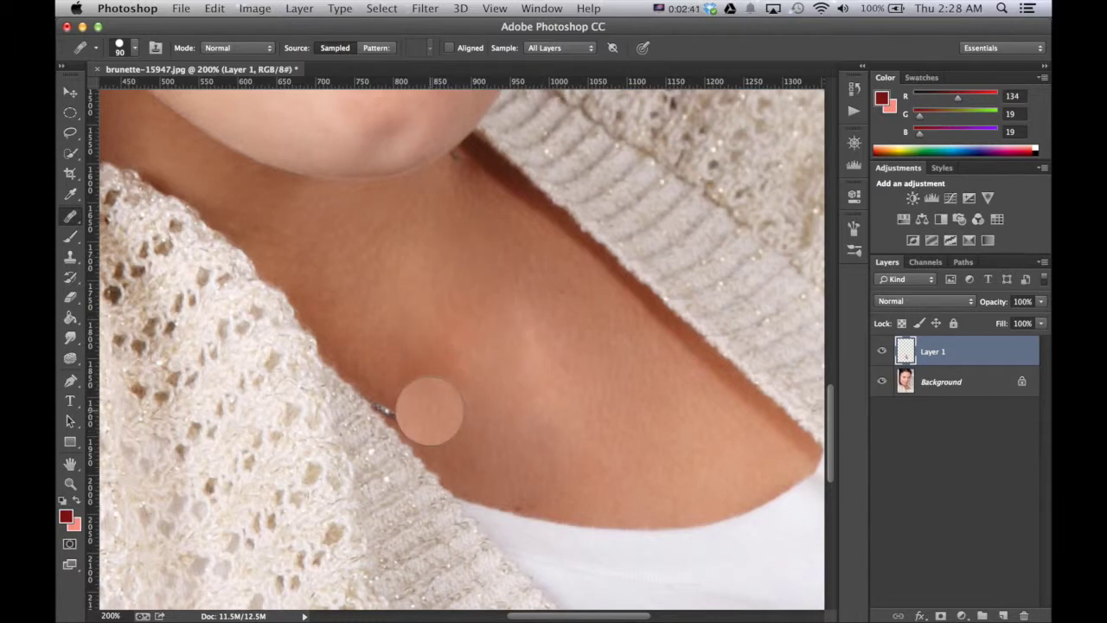
pyautogui.click(420, 376)
pyautogui.click(395, 390)
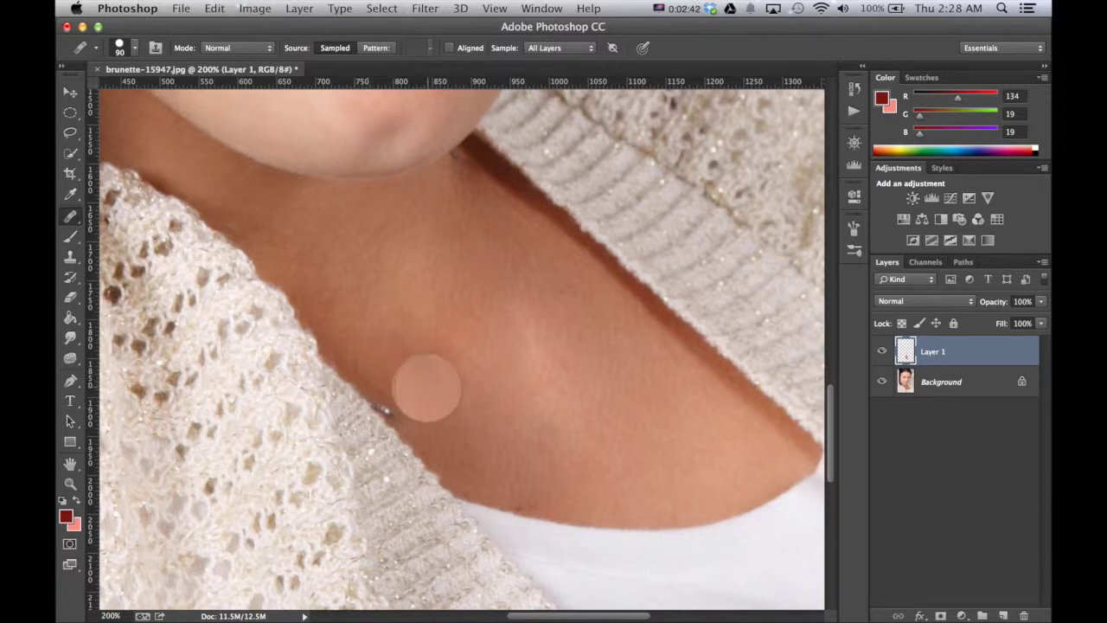
# Step: Reduce the healing brush to 25 and paint over the last bit of chain at the cardigan edge
pyautogui.press('super+plus')
pyautogui.press('super+equal')
pyautogui.press('super+equal')
pyautogui.press('super+equal')
pyautogui.press('super+equal')
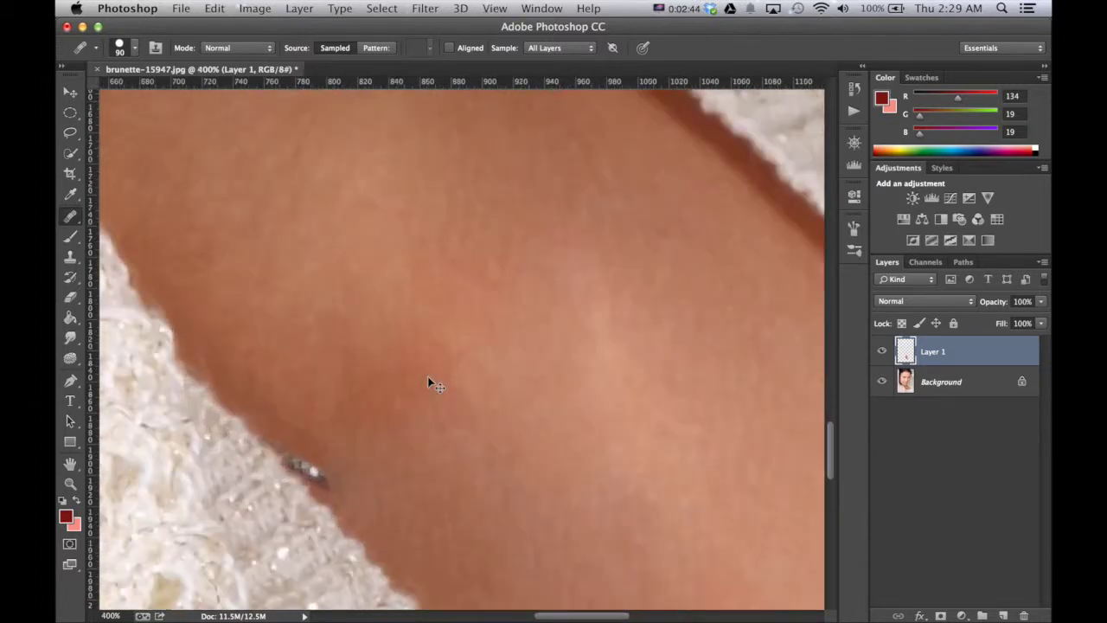
pyautogui.click(421, 379)
pyautogui.moveTo(379, 416); pyautogui.dragTo(492, 302)
pyautogui.click(437, 362)
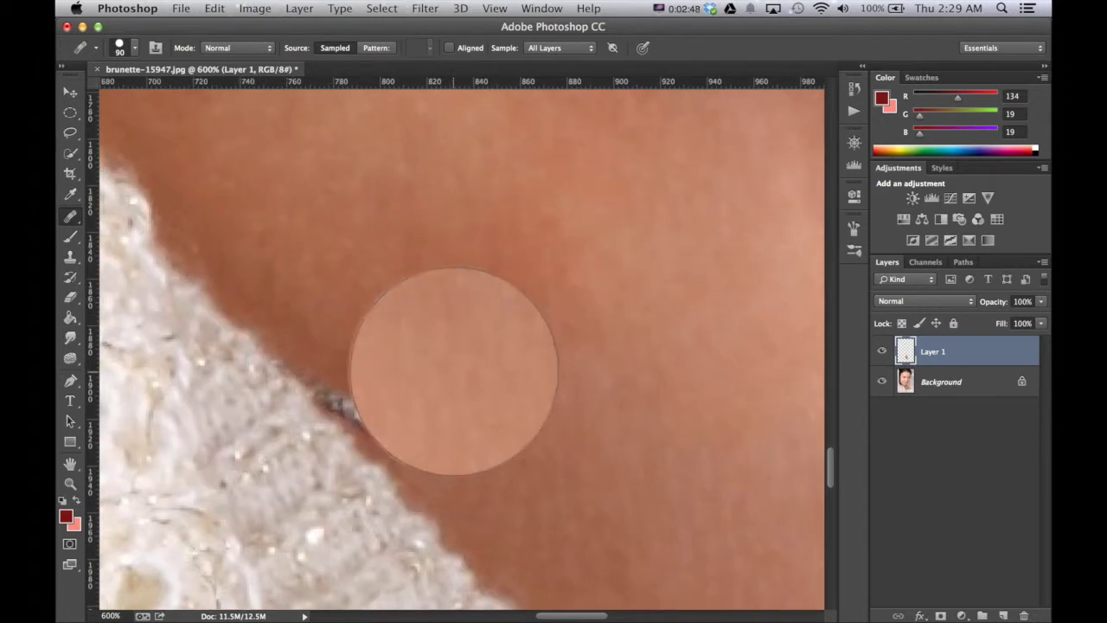
pyautogui.press('[')
pyautogui.press('[')
pyautogui.press('[')
pyautogui.press('[')
pyautogui.press('[')
pyautogui.press('[')
pyautogui.press('[')
pyautogui.press('[')
pyautogui.press('[')
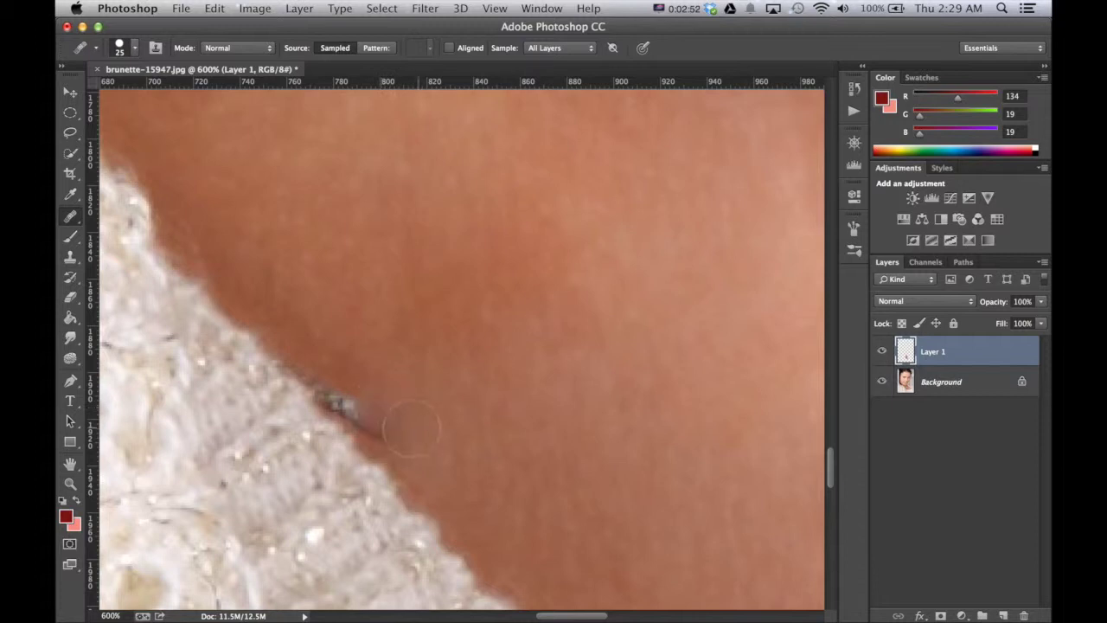
pyautogui.moveTo(366, 395)
pyautogui.mouseDown()
pyautogui.moveTo(393, 428)
pyautogui.moveTo(338, 389)
pyautogui.moveTo(323, 358)
pyautogui.moveTo(347, 345)
pyautogui.moveTo(340, 338)
pyautogui.moveTo(367, 372)
pyautogui.mouseUp()
pyautogui.moveTo(361, 420); pyautogui.dragTo(361, 420)
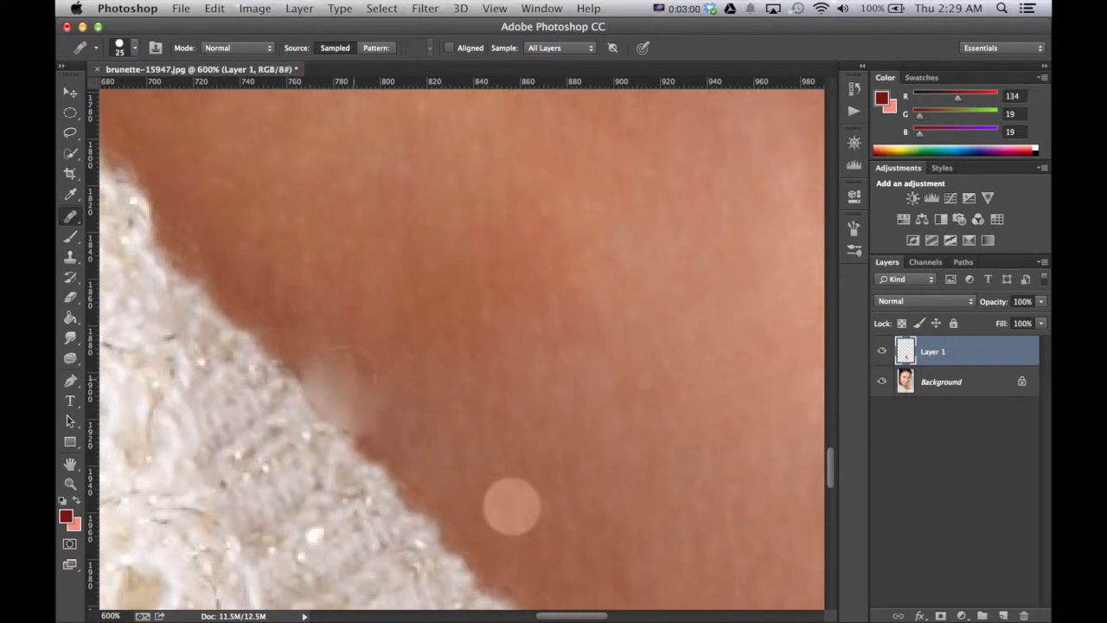
pyautogui.click(350, 395)
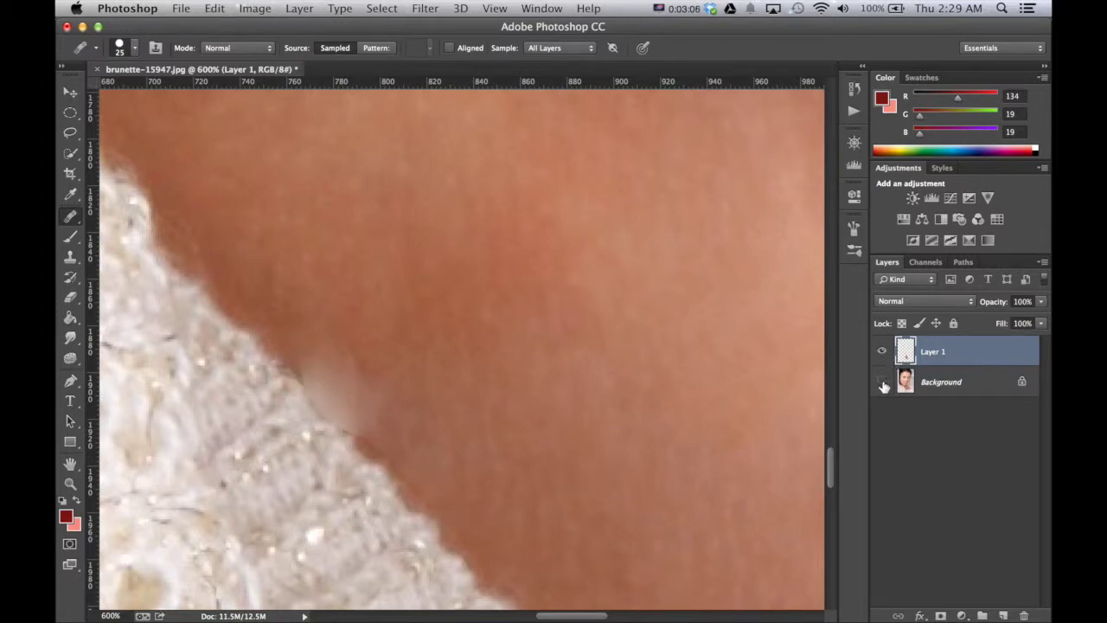
# Step: Hide the background layer and erase the smudged outer edge of the healed patch on Layer 1
pyautogui.click(882, 381)
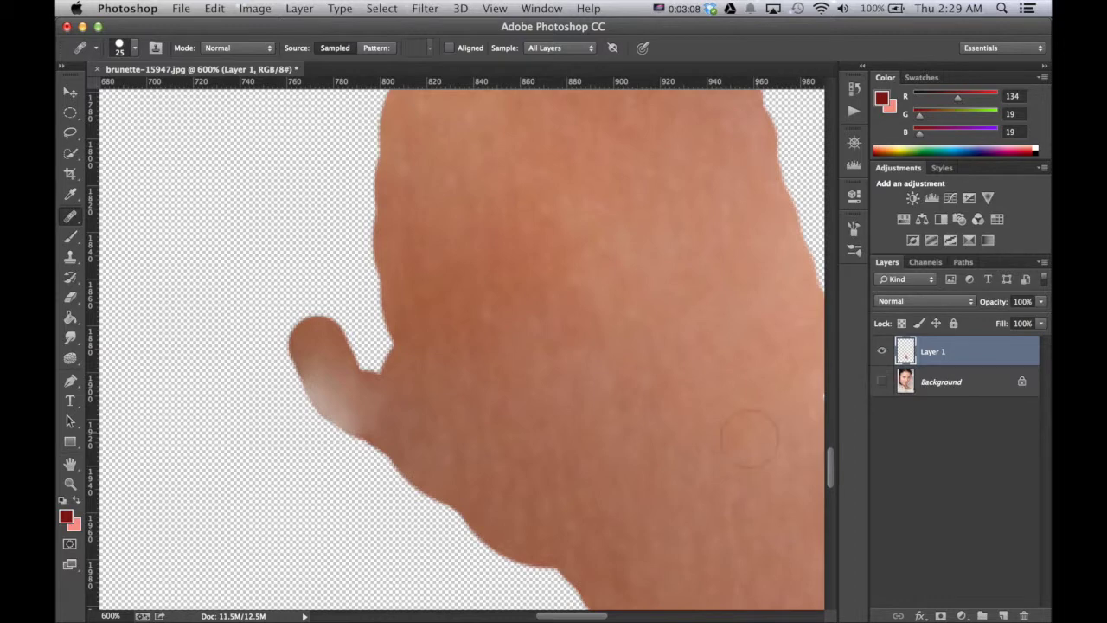
pyautogui.click(70, 297)
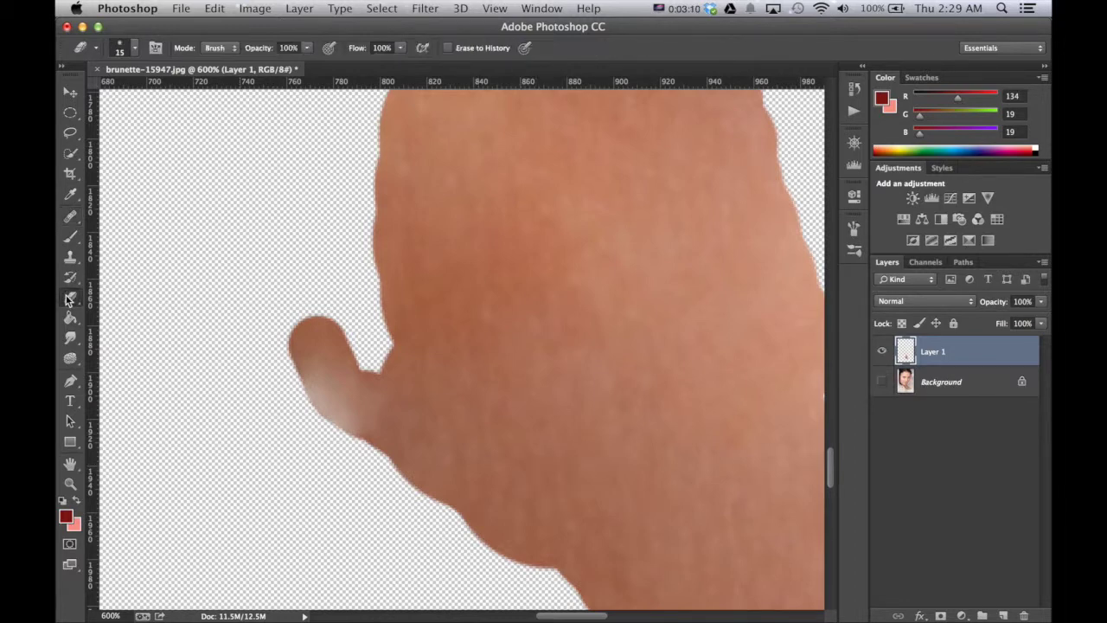
pyautogui.moveTo(341, 445)
pyautogui.mouseDown()
pyautogui.moveTo(303, 390)
pyautogui.moveTo(372, 481)
pyautogui.moveTo(304, 352)
pyautogui.moveTo(329, 380)
pyautogui.moveTo(361, 443)
pyautogui.moveTo(303, 345)
pyautogui.moveTo(284, 354)
pyautogui.moveTo(283, 321)
pyautogui.mouseUp()
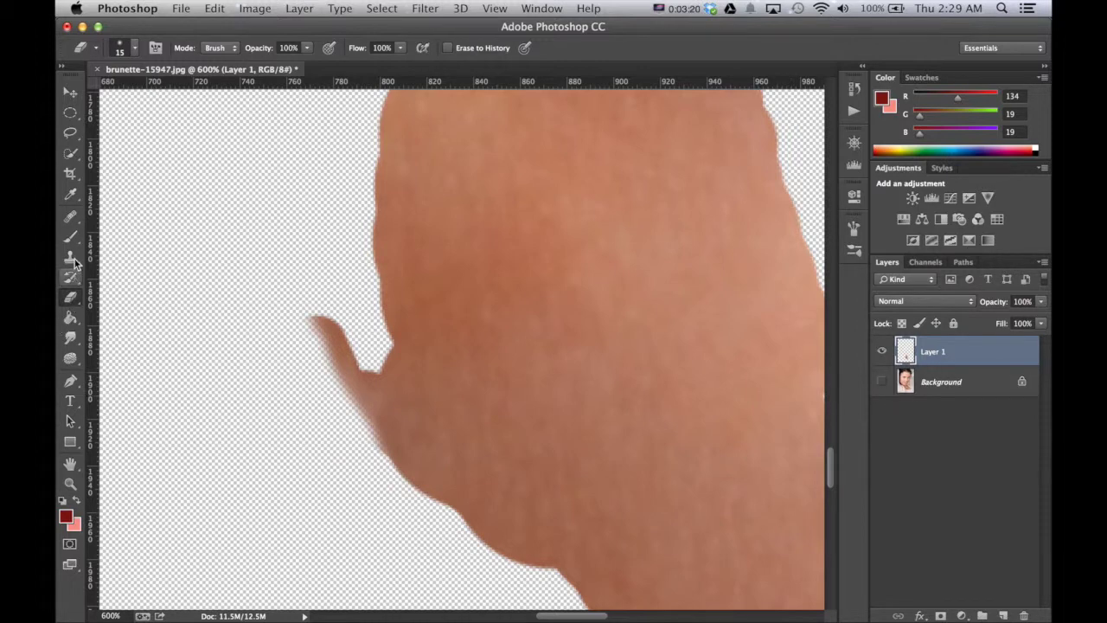
# Step: Show the background layer again and heal the chain end at the cardigan edge with short Healing Brush dabs
pyautogui.click(70, 216)
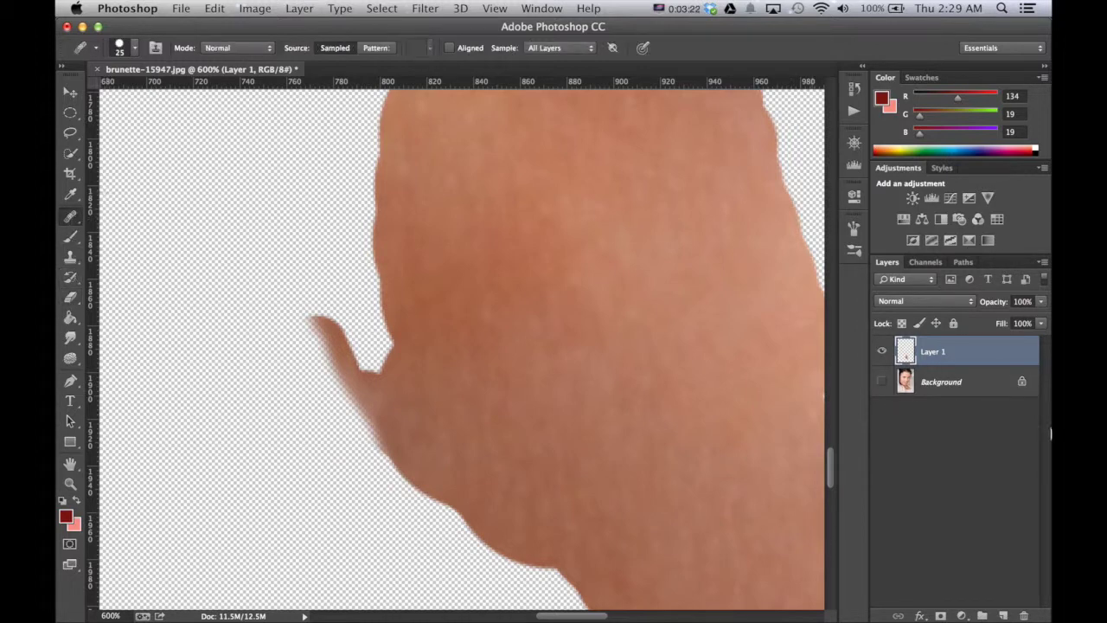
pyautogui.click(882, 383)
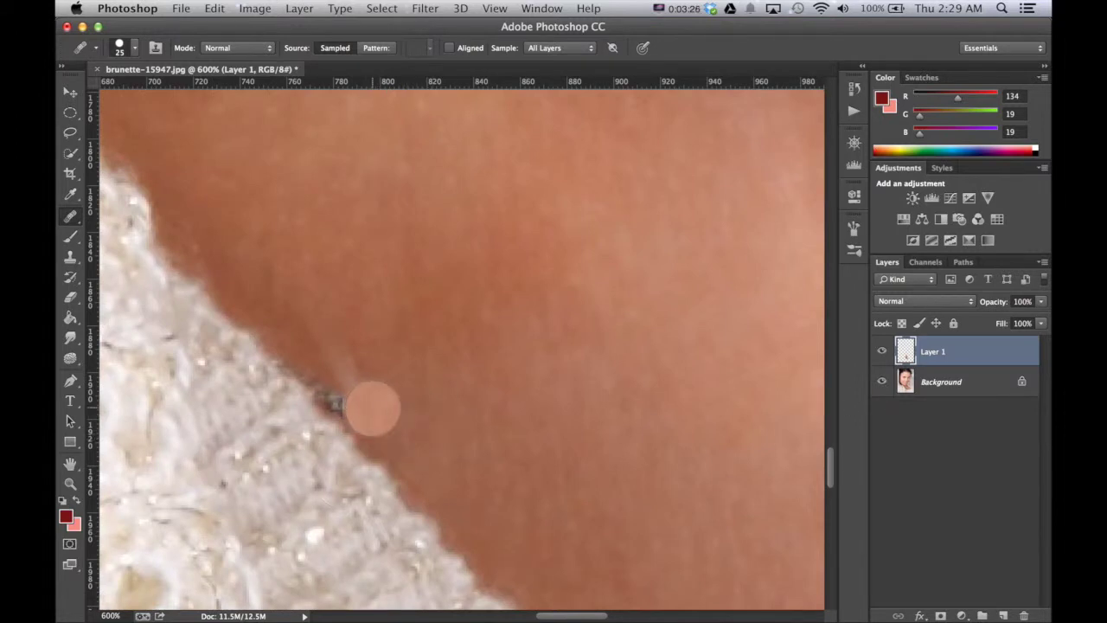
pyautogui.click(371, 408)
pyautogui.click(372, 387)
pyautogui.click(345, 392)
pyautogui.click(340, 367)
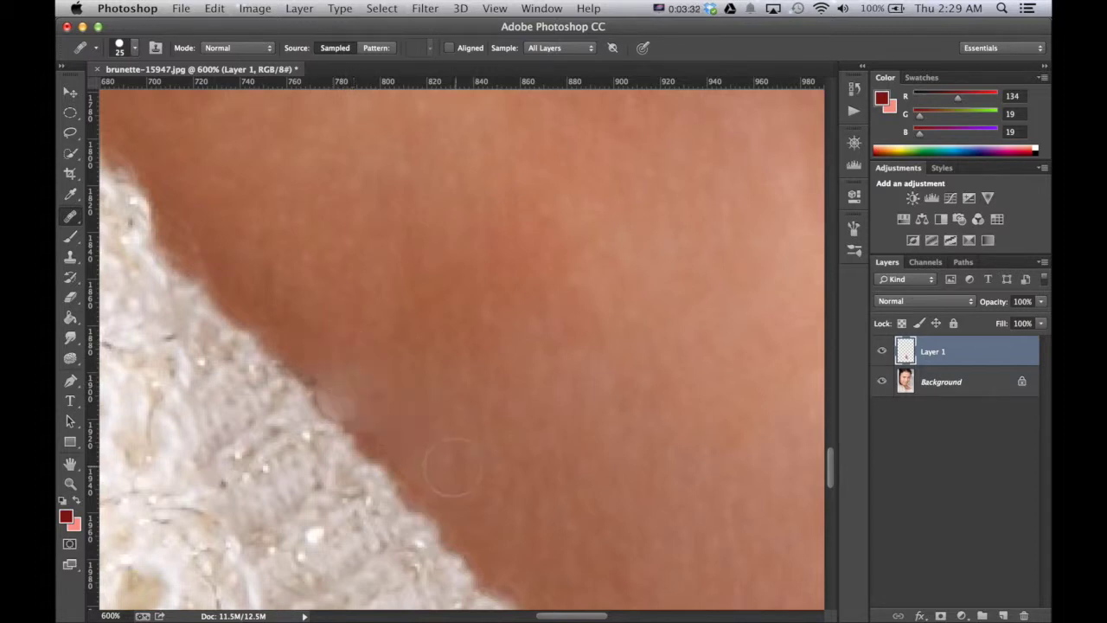
pyautogui.moveTo(396, 420)
pyautogui.mouseDown()
pyautogui.moveTo(346, 360)
pyautogui.moveTo(333, 319)
pyautogui.mouseUp()
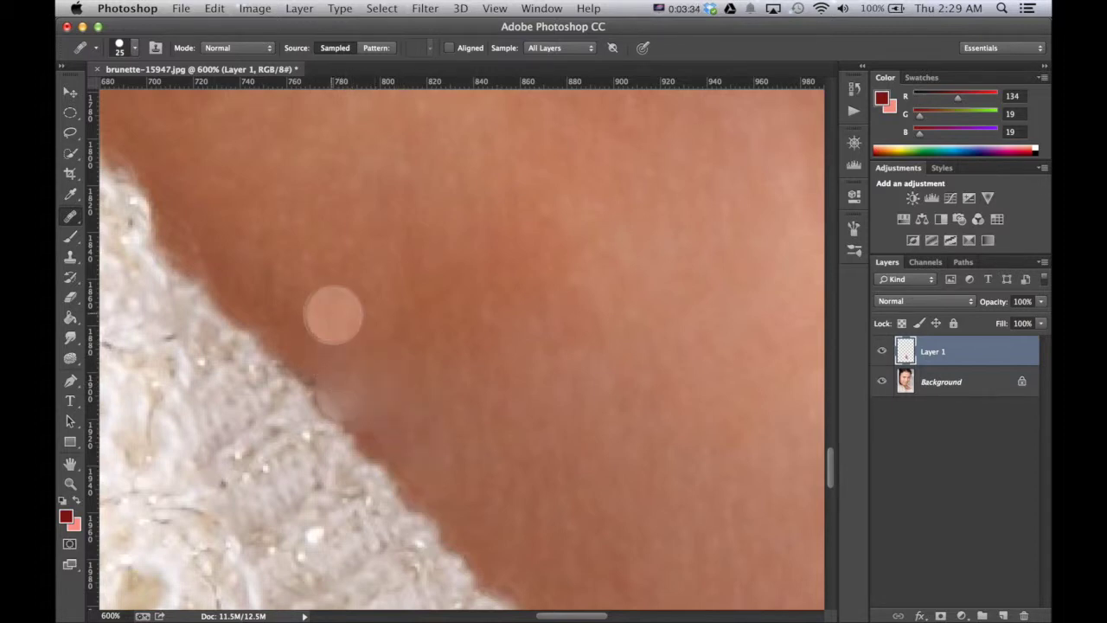
# Step: Heal the dark chain remnant just below the chin and the skin beside the start of the cardigan's shadow
pyautogui.press('super+minus')
pyautogui.press('super+minus')
pyautogui.press('super+minus')
pyautogui.press('super+minus')
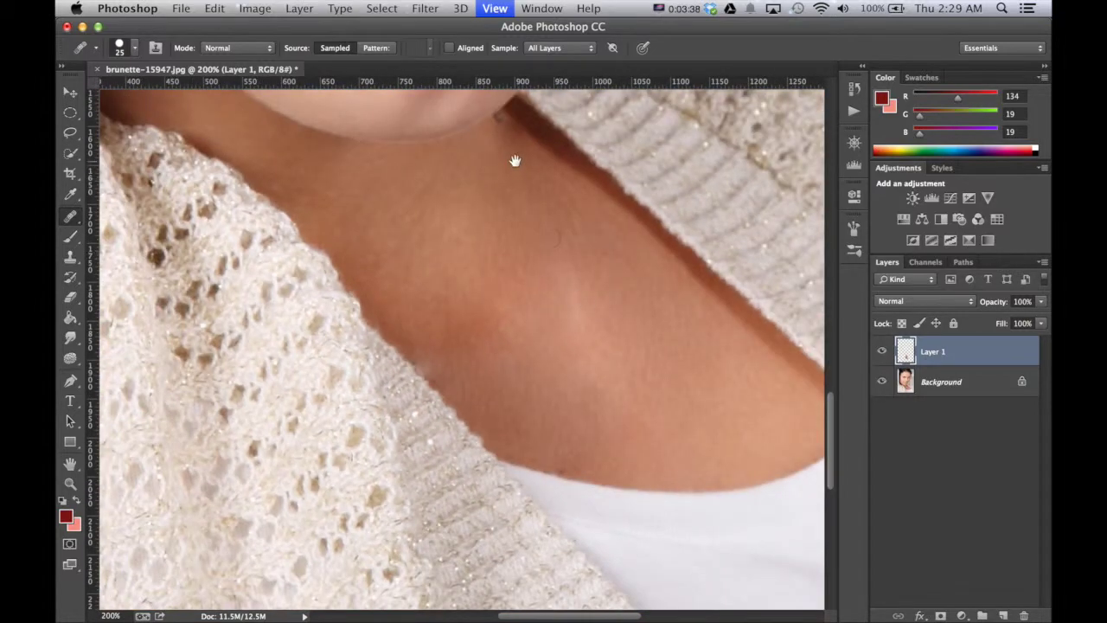
pyautogui.moveTo(515, 161)
pyautogui.mouseDown()
pyautogui.moveTo(521, 264)
pyautogui.moveTo(511, 246)
pyautogui.mouseUp()
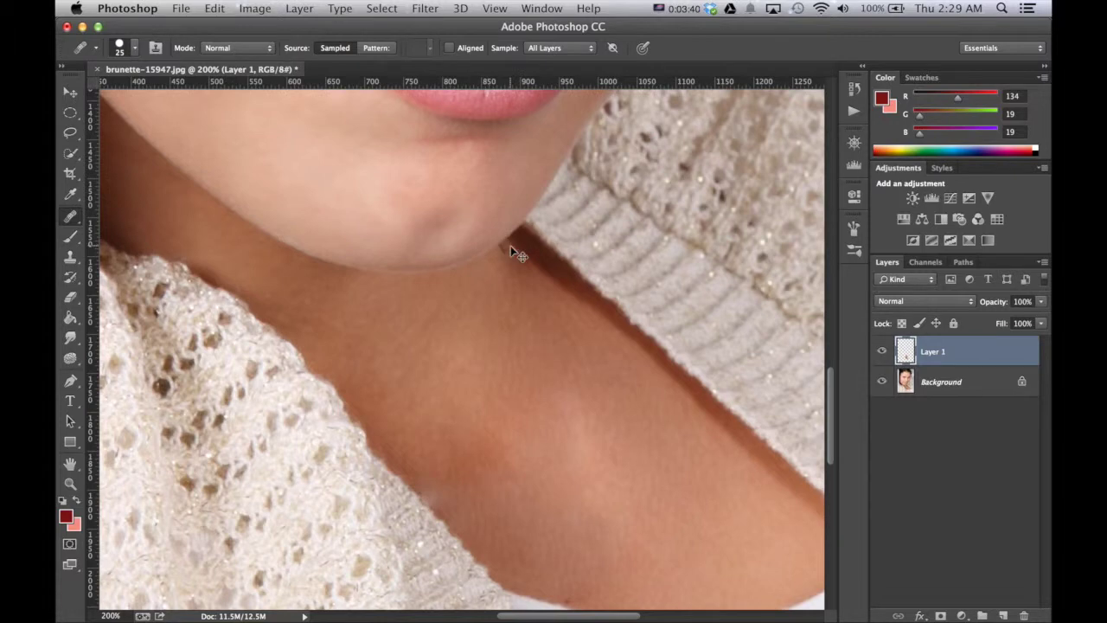
pyautogui.press('super+plus')
pyautogui.press('super+plus')
pyautogui.press('super+plus')
pyautogui.press('super+plus')
pyautogui.press('super+plus')
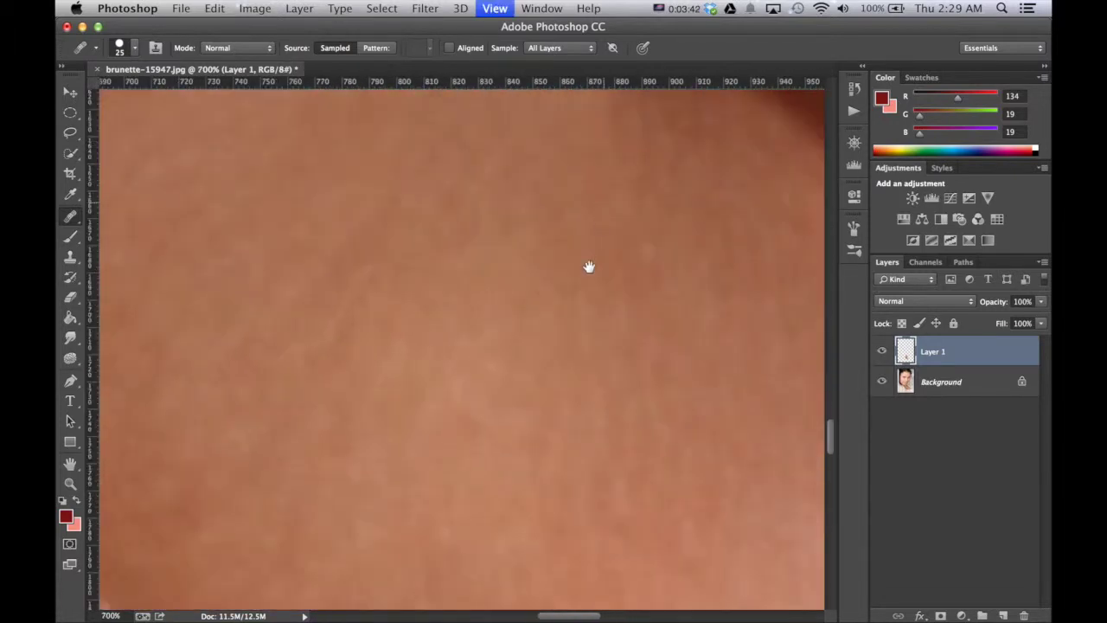
pyautogui.moveTo(588, 267); pyautogui.dragTo(561, 334)
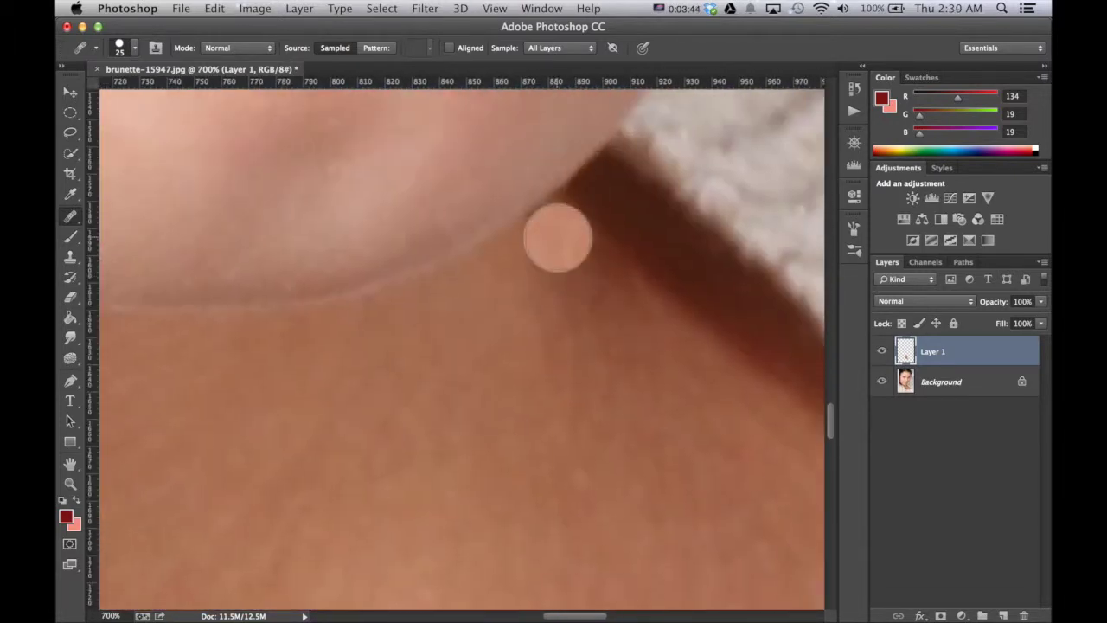
pyautogui.moveTo(593, 273); pyautogui.dragTo(729, 425)
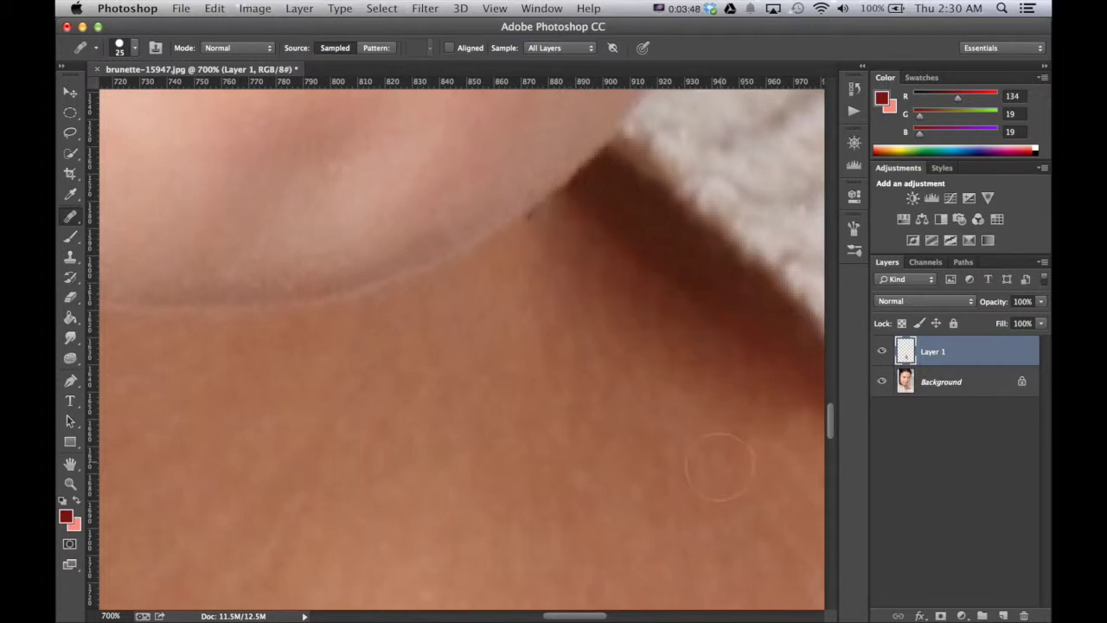
# Step: Extend the healing with short Healing Brush strokes down the soft skin-side edge of the cardigan's shadow
pyautogui.moveTo(698, 490); pyautogui.dragTo(484, 403)
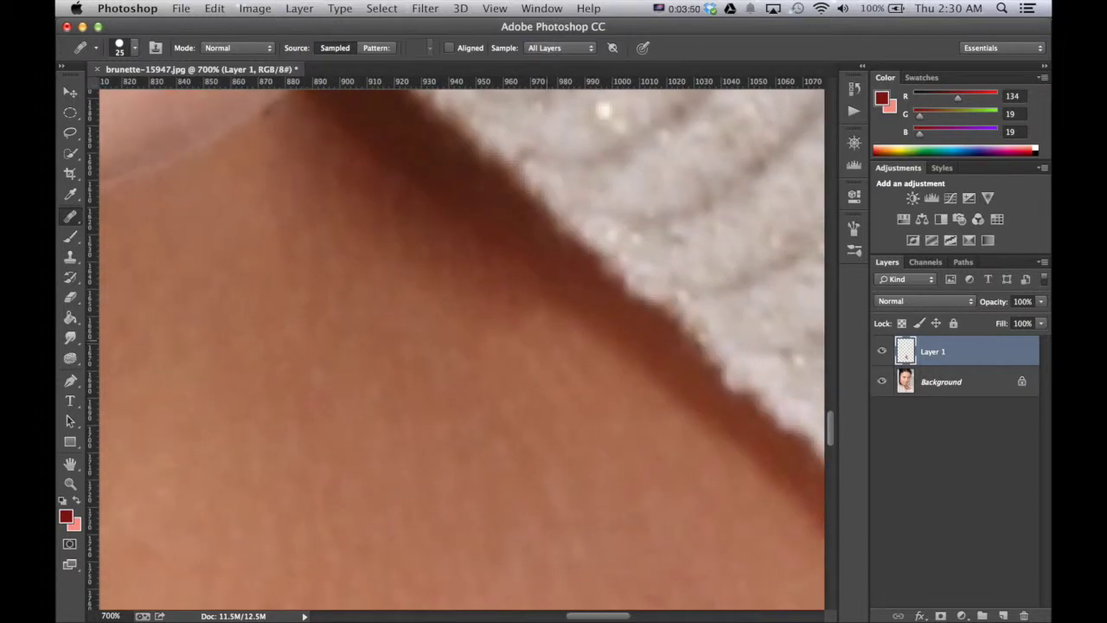
pyautogui.moveTo(538, 336); pyautogui.dragTo(586, 399)
pyautogui.moveTo(554, 331); pyautogui.dragTo(636, 403)
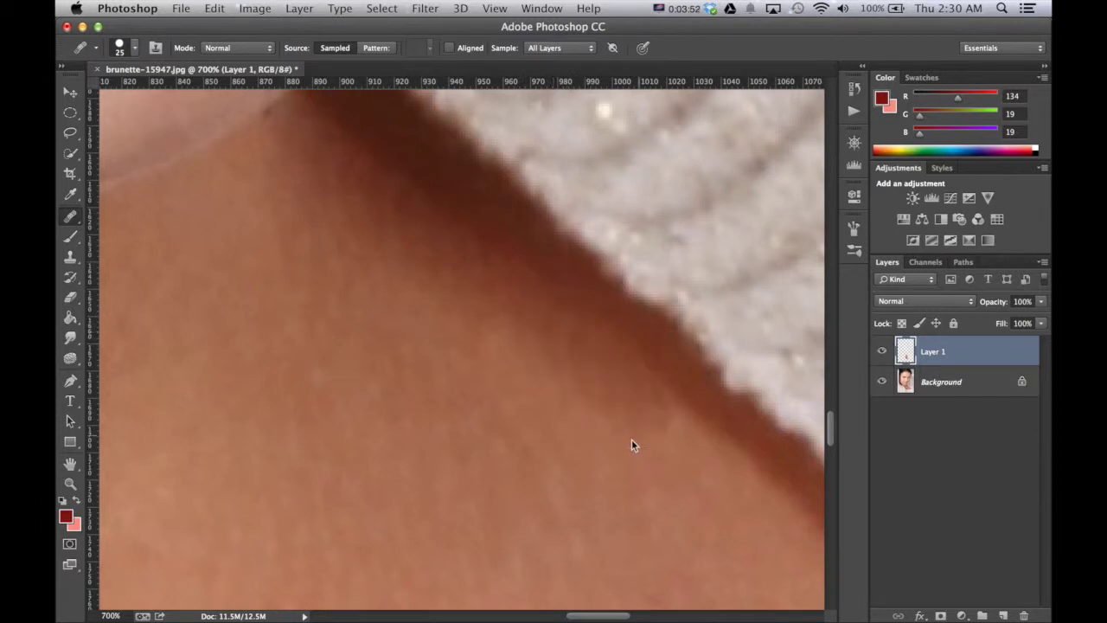
pyautogui.moveTo(663, 497); pyautogui.dragTo(574, 398)
pyautogui.moveTo(508, 270)
pyautogui.mouseDown()
pyautogui.moveTo(558, 347)
pyautogui.moveTo(613, 366)
pyautogui.moveTo(598, 358)
pyautogui.moveTo(629, 398)
pyautogui.mouseUp()
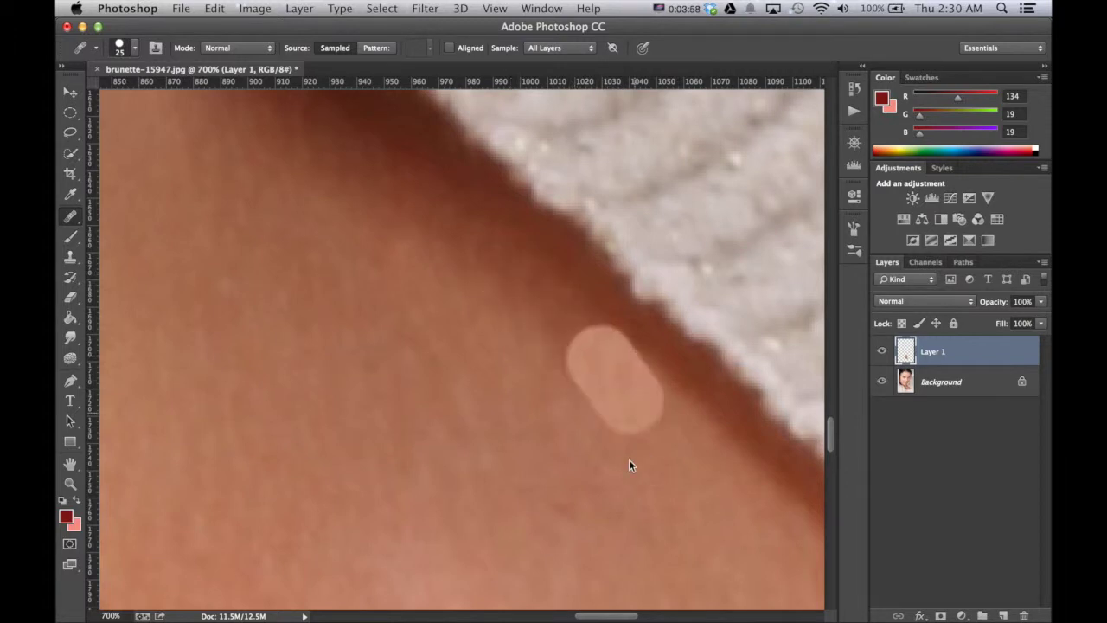
pyautogui.click(596, 462)
# Step: View the whole portrait and toggle Layer 1's visibility off and on twice to compare before and after
pyautogui.press('super+minus')
pyautogui.press('super+minus')
pyautogui.press('super+minus')
pyautogui.press('super+minus')
pyautogui.press('super+minus')
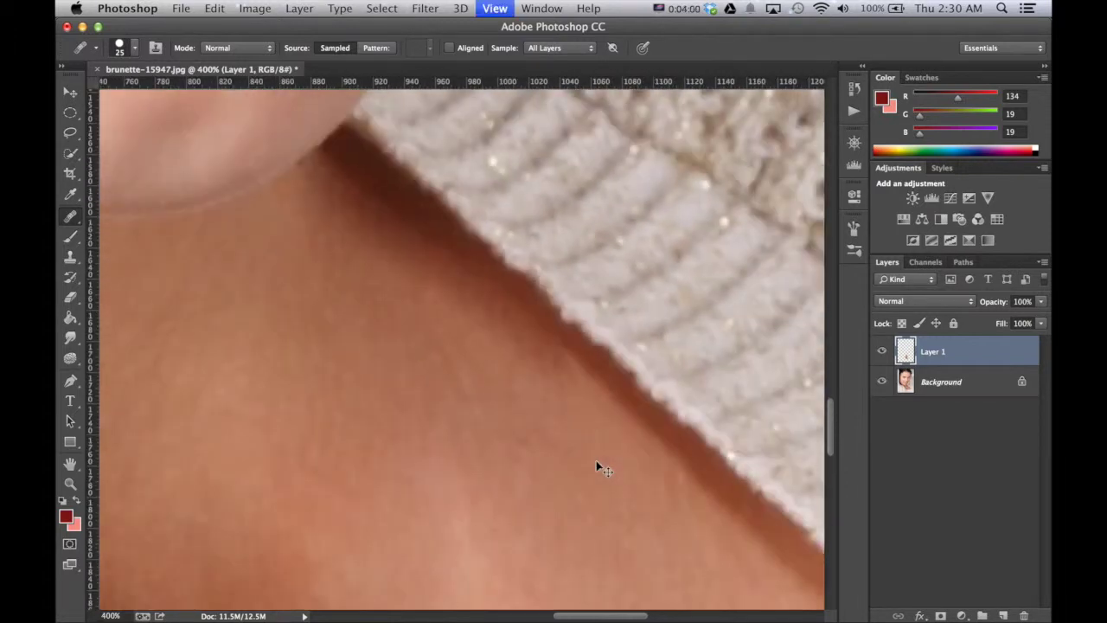
pyautogui.press('super+minus')
pyautogui.press('super+minus')
pyautogui.press('super+minus')
pyautogui.press('super+minus')
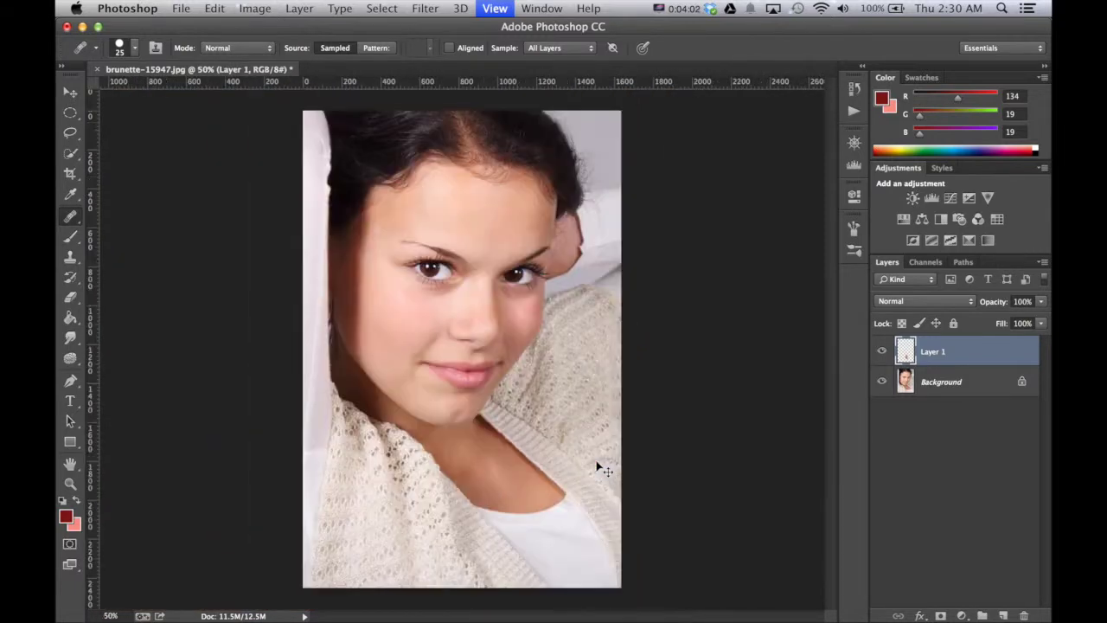
pyautogui.press('super+plus')
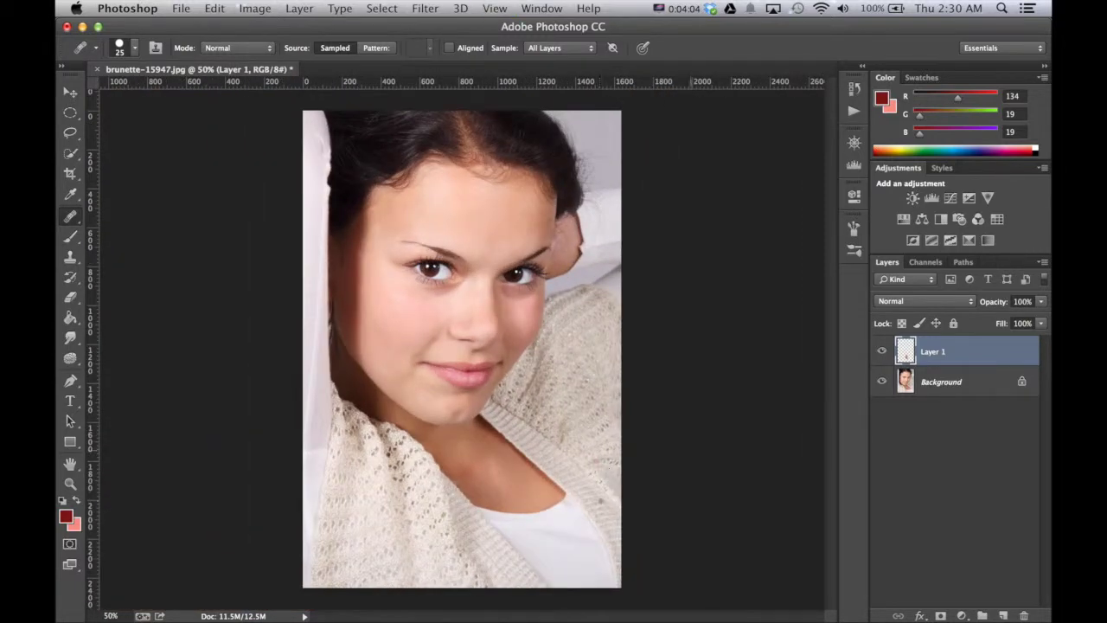
pyautogui.click(883, 353)
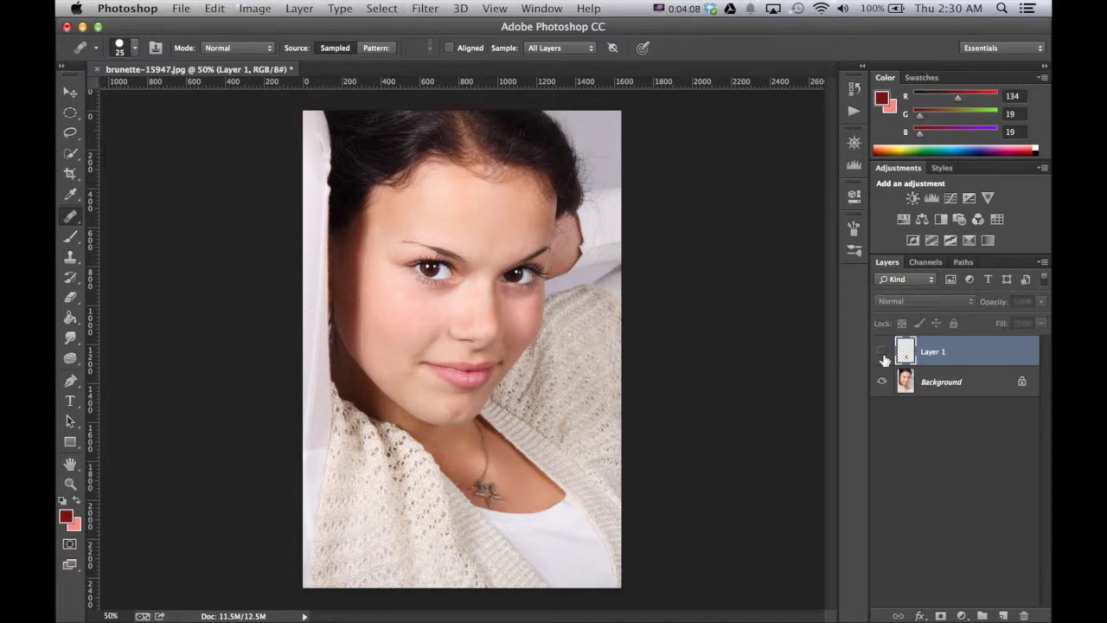
pyautogui.click(884, 355)
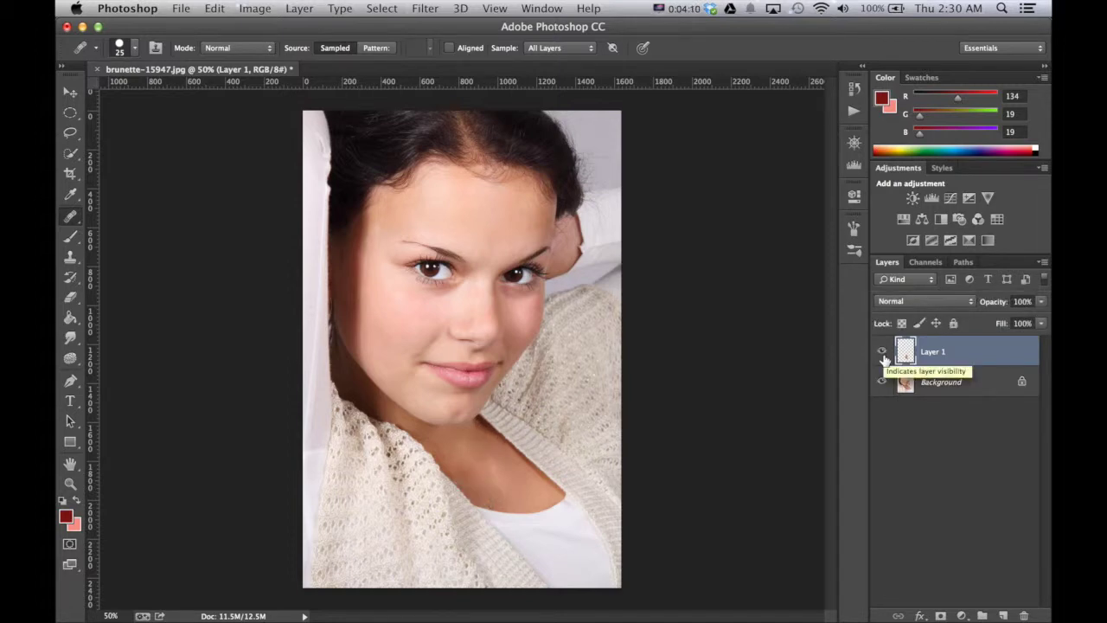
pyautogui.click(883, 353)
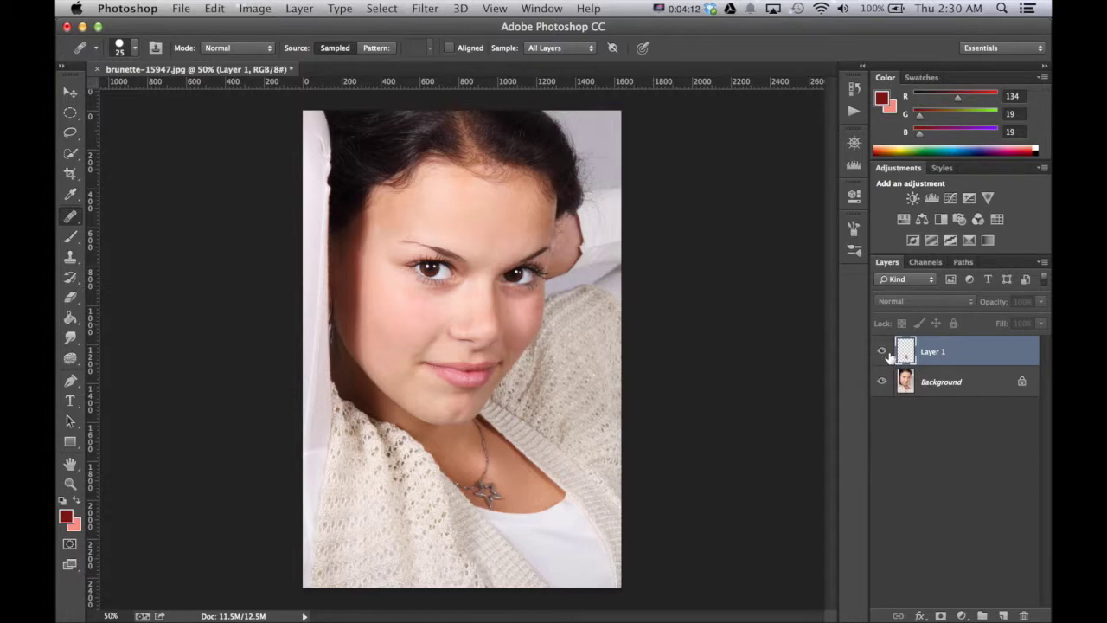
pyautogui.click(882, 352)
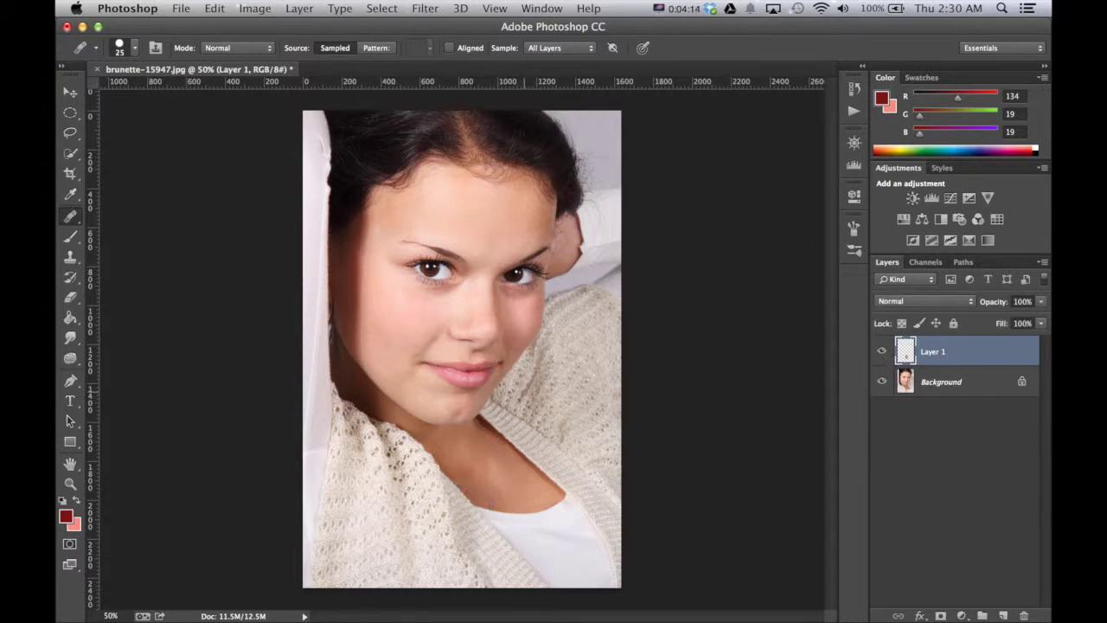